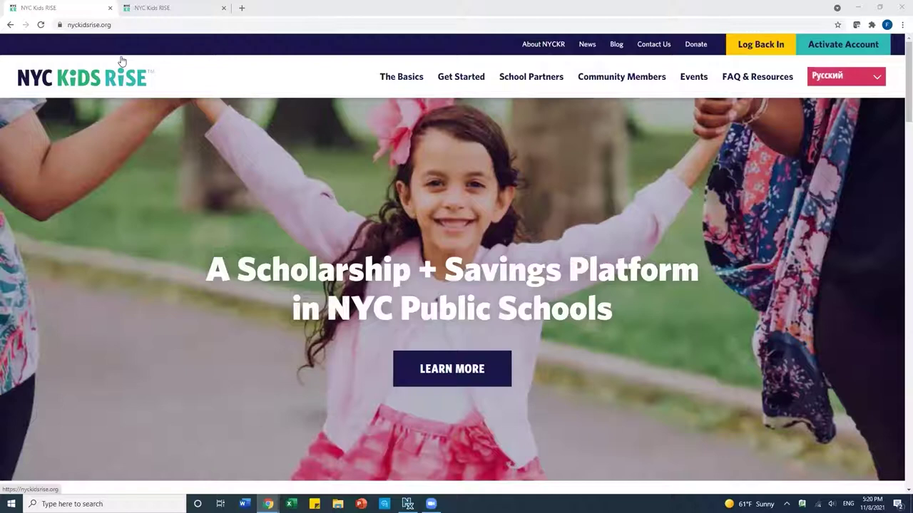
Step: Go to View My Child's Account and continue through Log Back In to the Savings Tracker login
{"action": "left_click", "coordinate": [101, 25]}
{"action": "left_click_drag", "start_coordinate": [111, 25], "coordinate": [65, 25]}
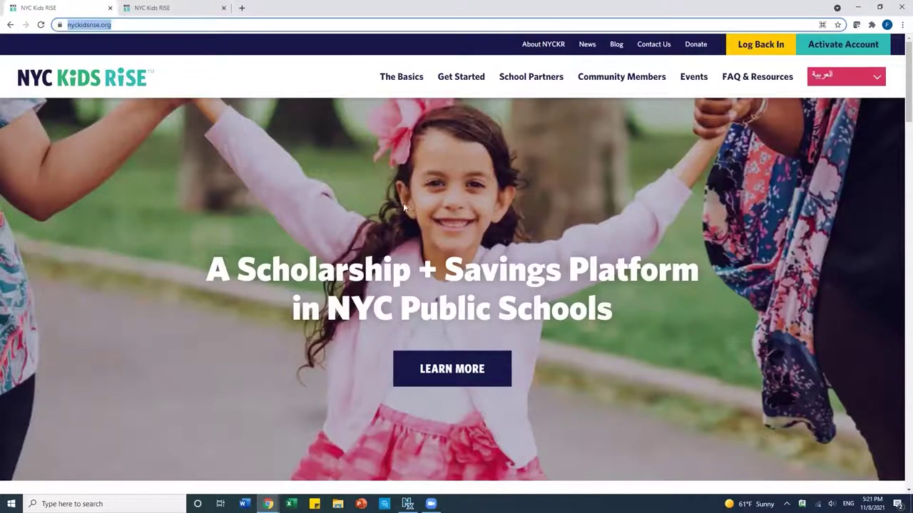
{"action": "left_click", "coordinate": [758, 48]}
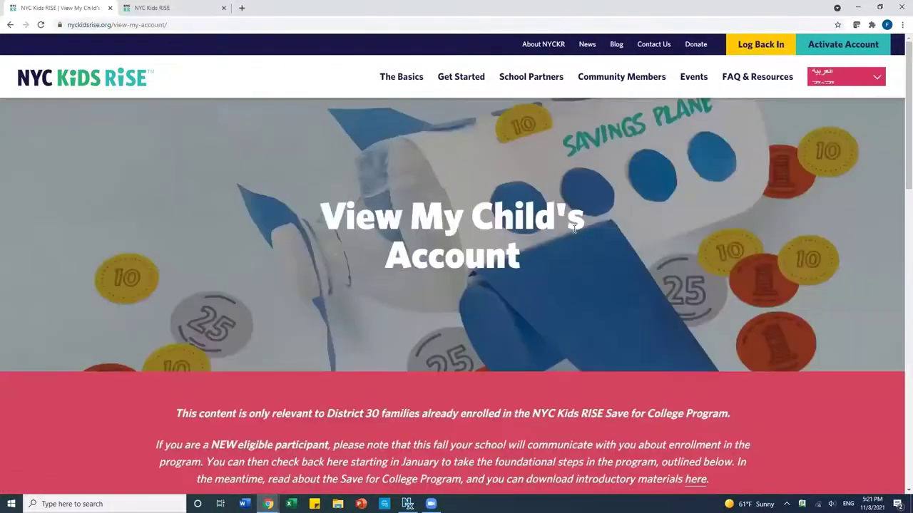
{"action": "scroll", "coordinate": [574, 233], "scroll_direction": "down", "scroll_amount": 4}
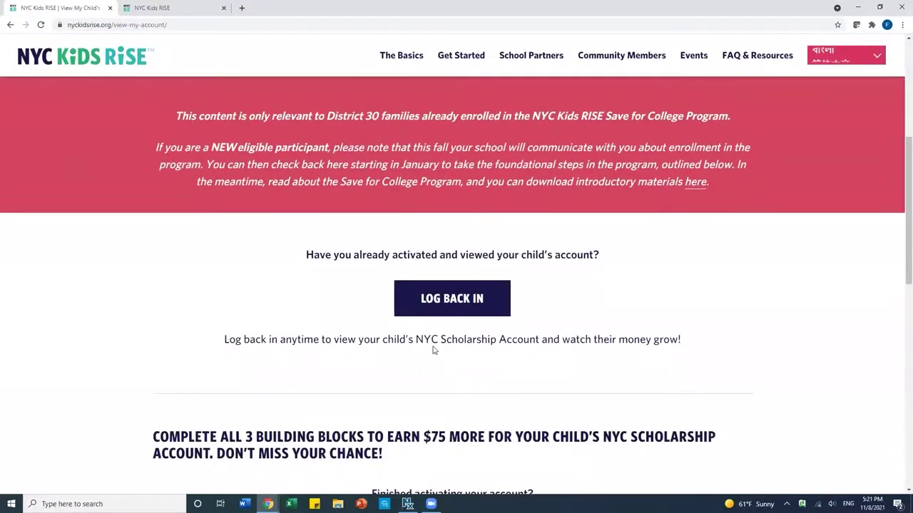
{"action": "left_click", "coordinate": [452, 315]}
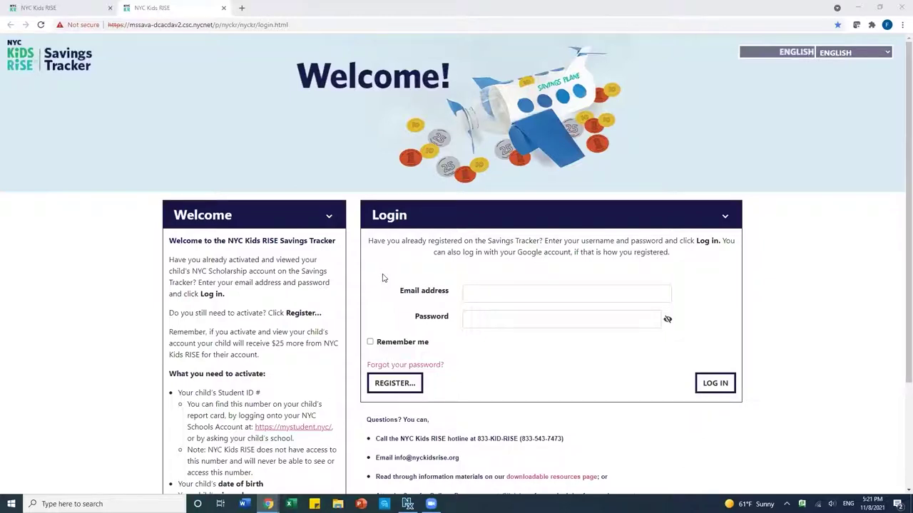
Step: Log in to the Savings Tracker with the parent's e-mail address and password
{"action": "left_click", "coordinate": [518, 293]}
{"action": "type", "text": "par"}
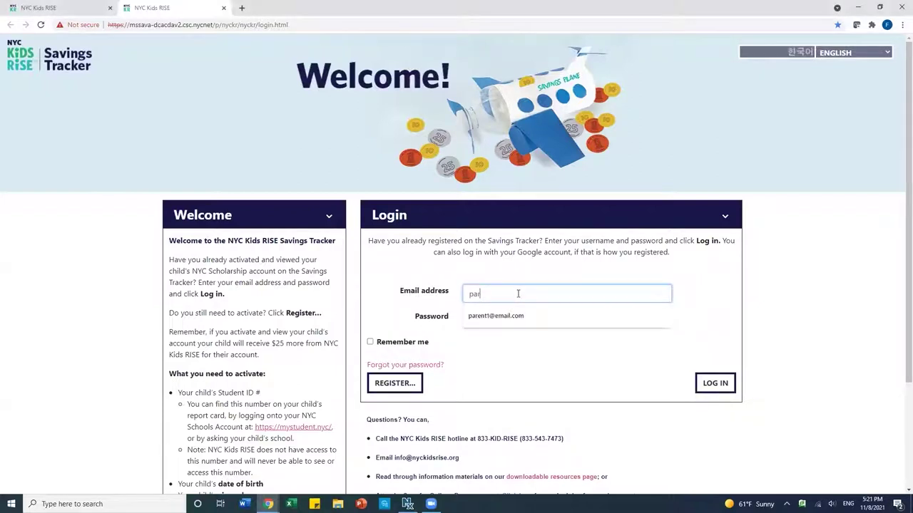
{"action": "type", "text": "ent1@email.com"}
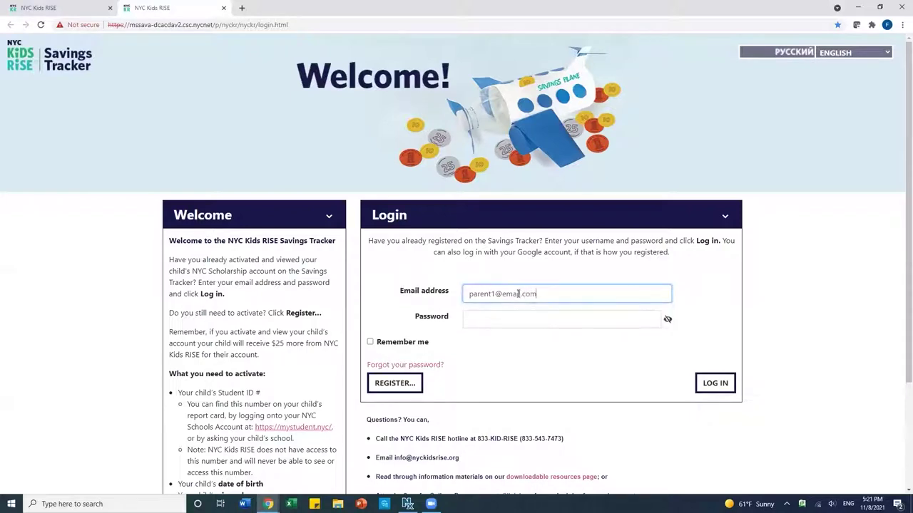
{"action": "left_click", "coordinate": [518, 321]}
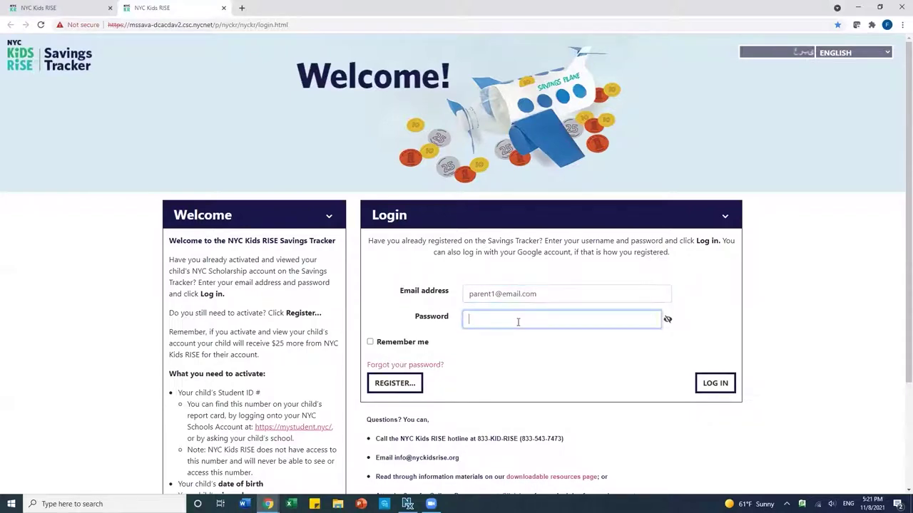
{"action": "type", "text": "••••••••••••"}
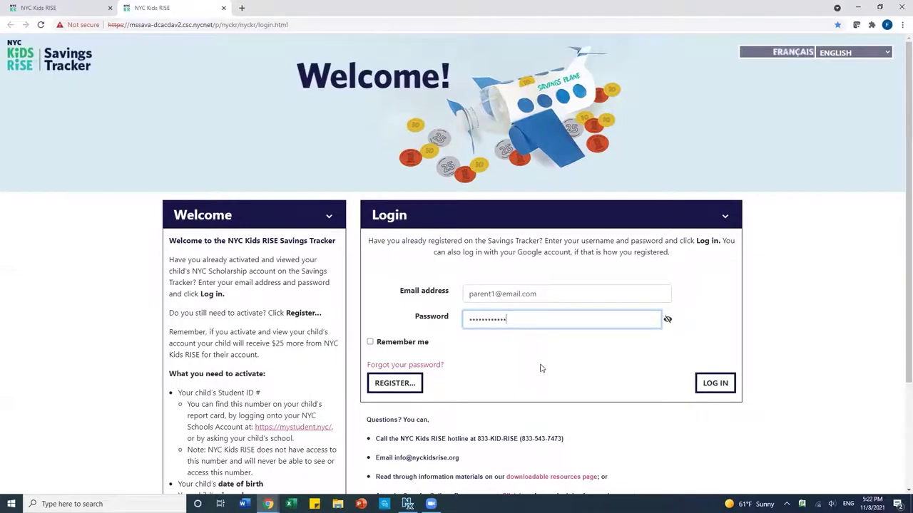
{"action": "left_click", "coordinate": [711, 388]}
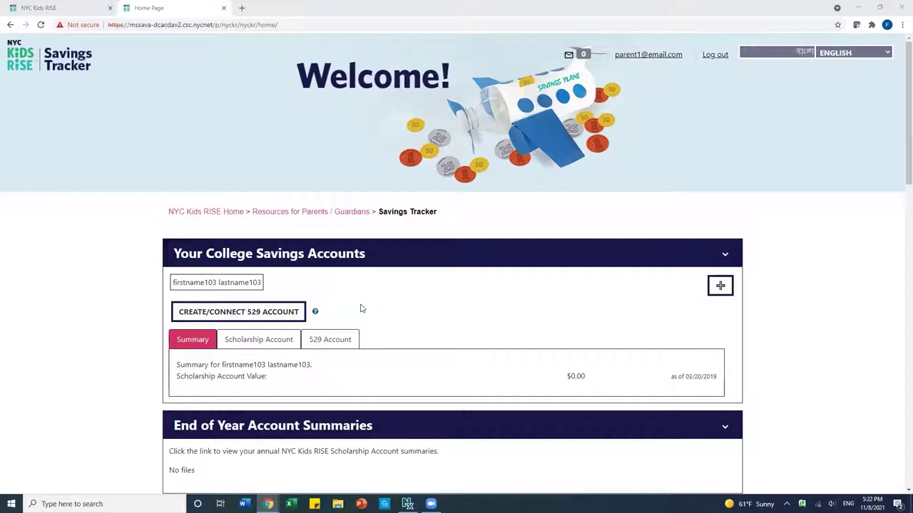
Step: Choose CREATE/CONNECT 529 ACCOUNT and accept the notice to go to the NY 529 log-in
{"action": "left_click", "coordinate": [262, 312]}
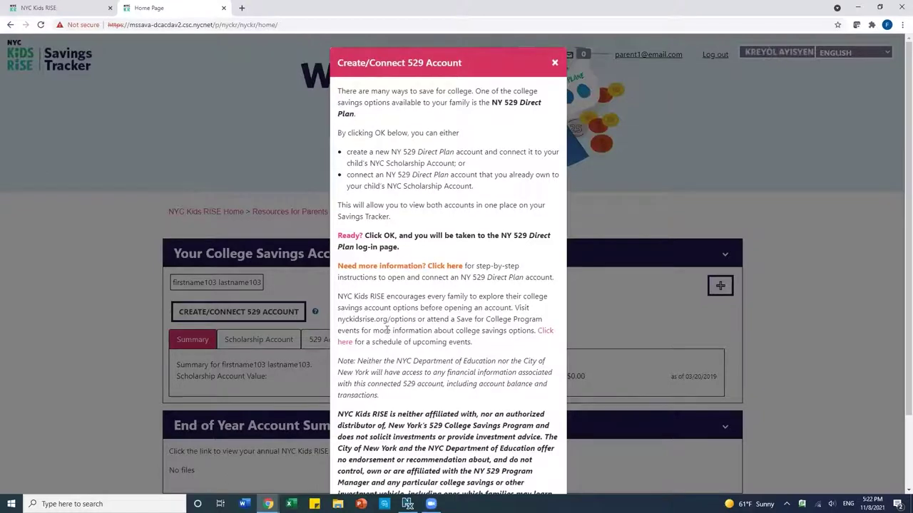
{"action": "scroll", "coordinate": [397, 342], "scroll_direction": "down", "scroll_amount": 2}
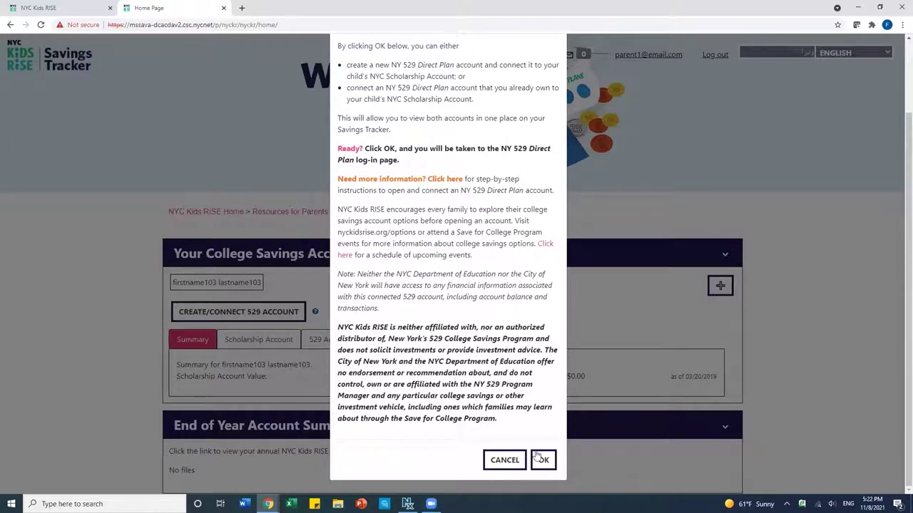
{"action": "left_click", "coordinate": [537, 457]}
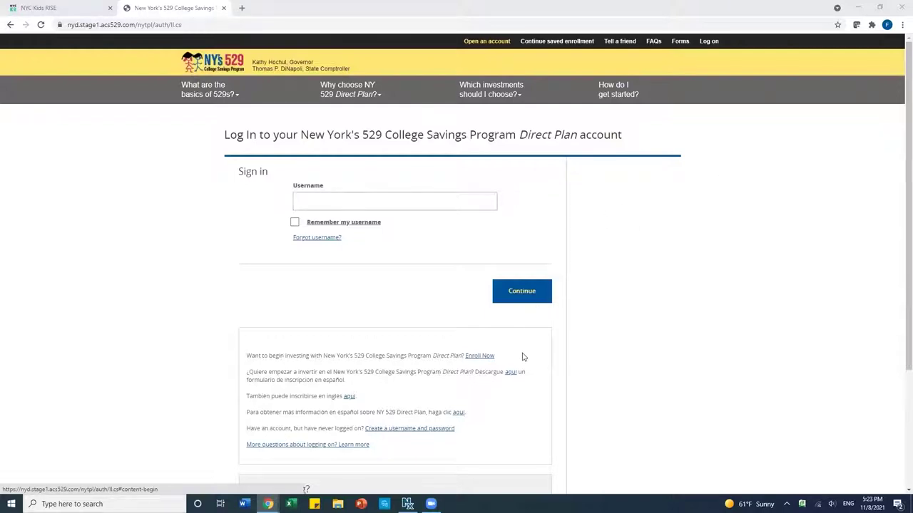
Step: Start a new enrollment and enter the owner's first and last name, phone number and e-mail
{"action": "left_click", "coordinate": [476, 359]}
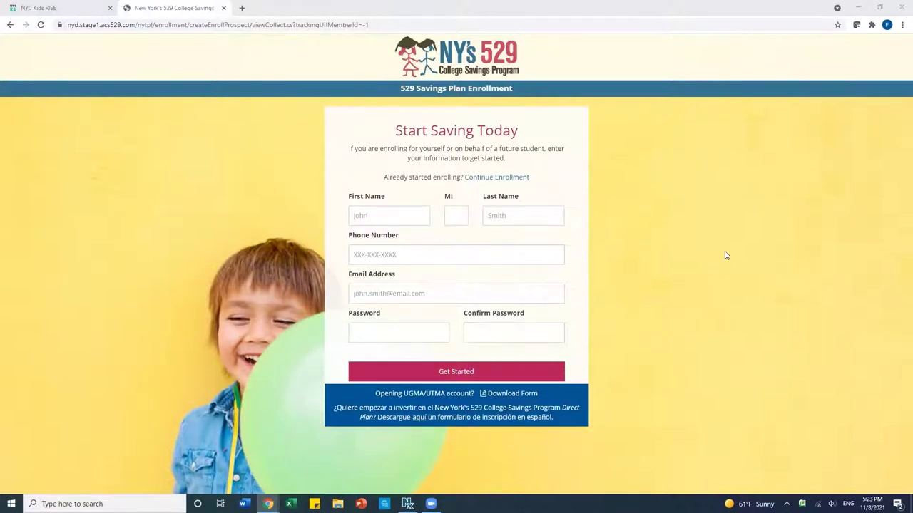
{"action": "left_click", "coordinate": [398, 215]}
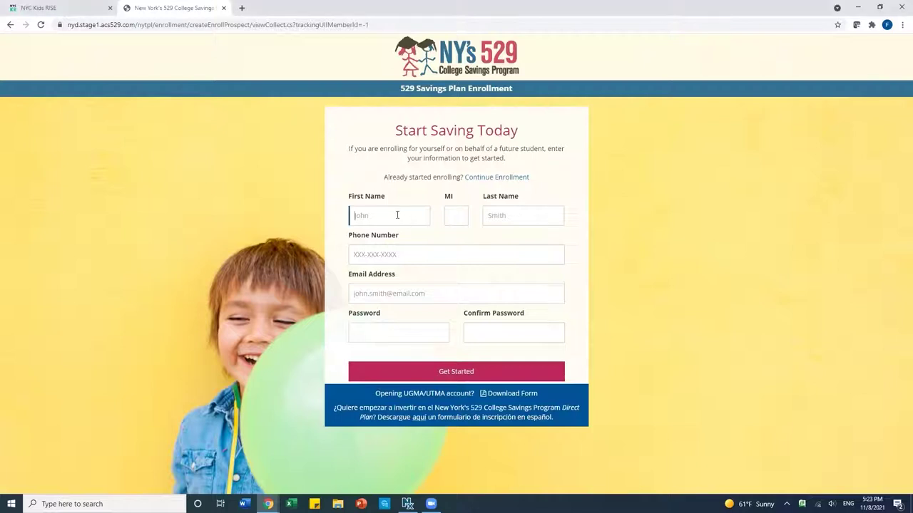
{"action": "left_click", "coordinate": [526, 215]}
{"action": "left_click", "coordinate": [423, 248]}
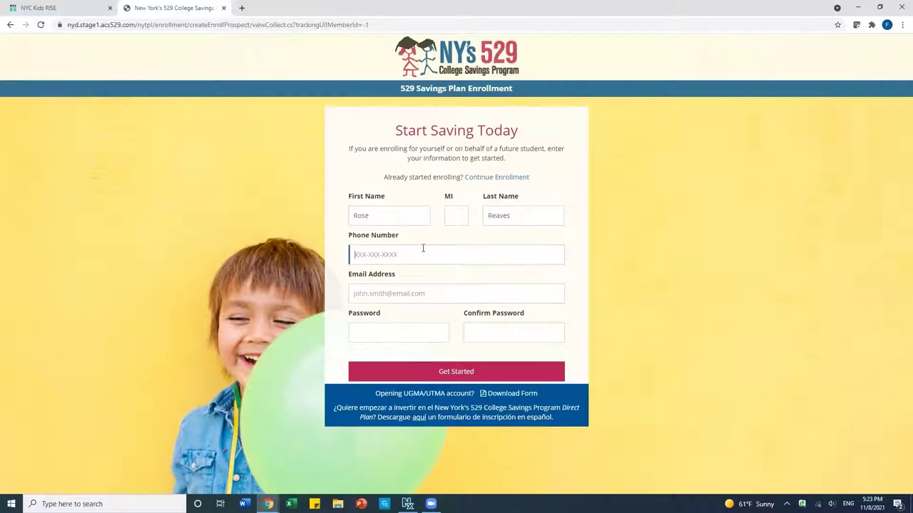
{"action": "type", "text": "5555555444"}
{"action": "left_click", "coordinate": [405, 293]}
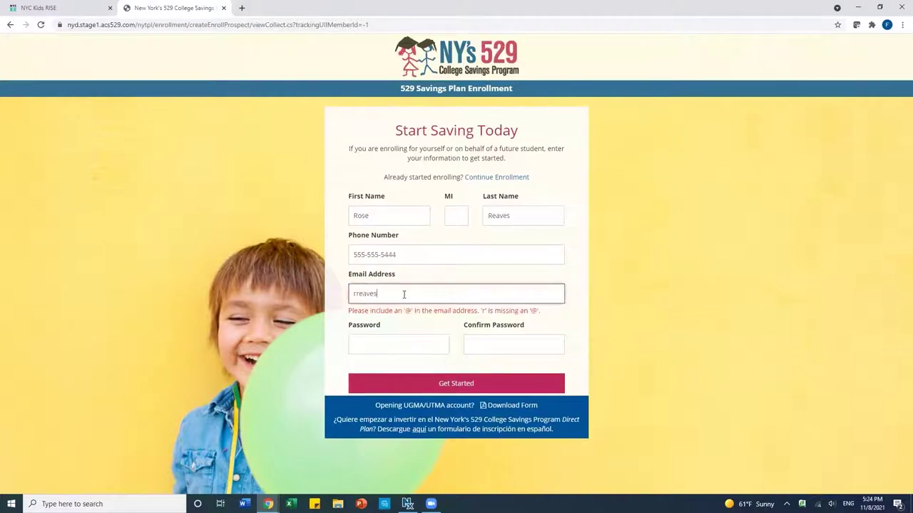
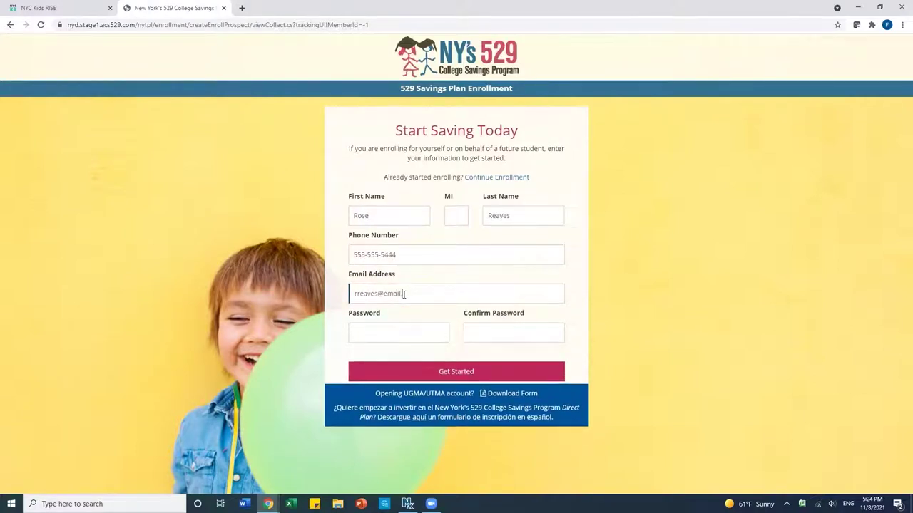
Step: Set and confirm the profile password, then submit with Get Started
{"action": "left_click", "coordinate": [383, 331]}
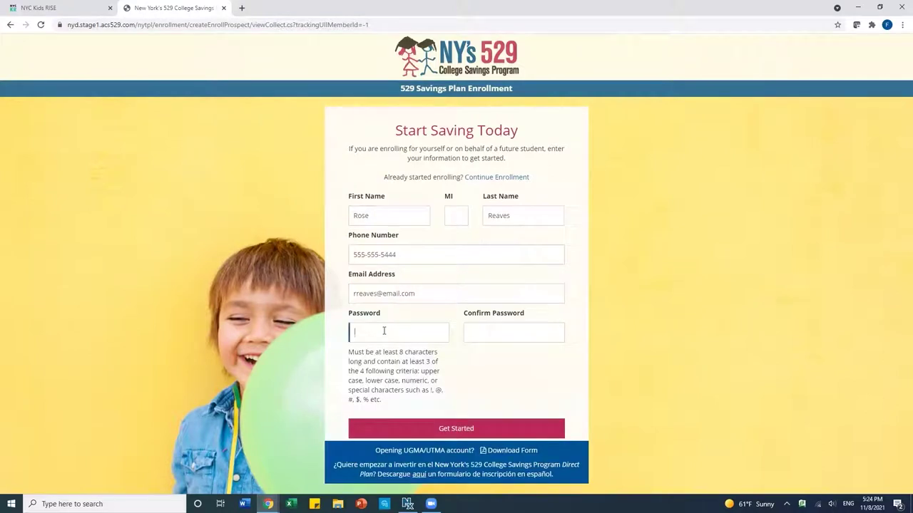
{"action": "type", "text": "•••••••••••"}
{"action": "left_click", "coordinate": [479, 334]}
{"action": "type", "text": "•••"}
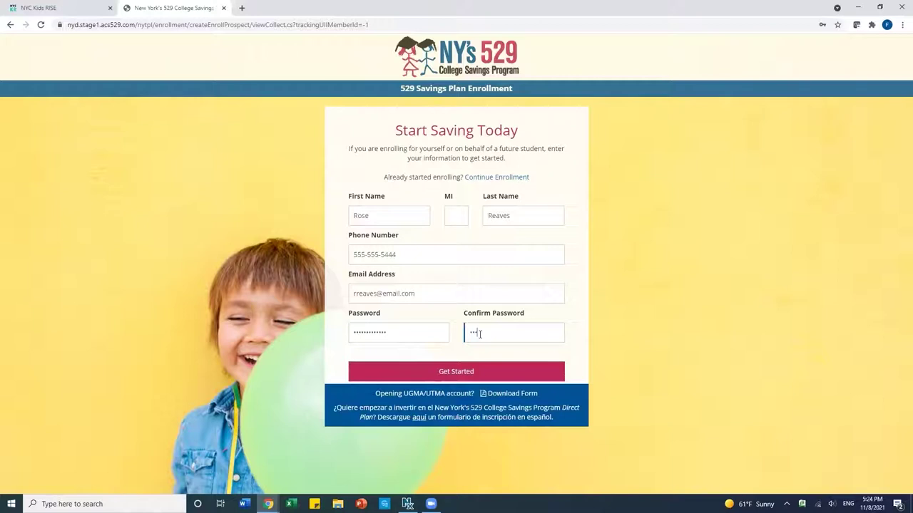
{"action": "type", "text": "••••••••"}
{"action": "left_click", "coordinate": [475, 372]}
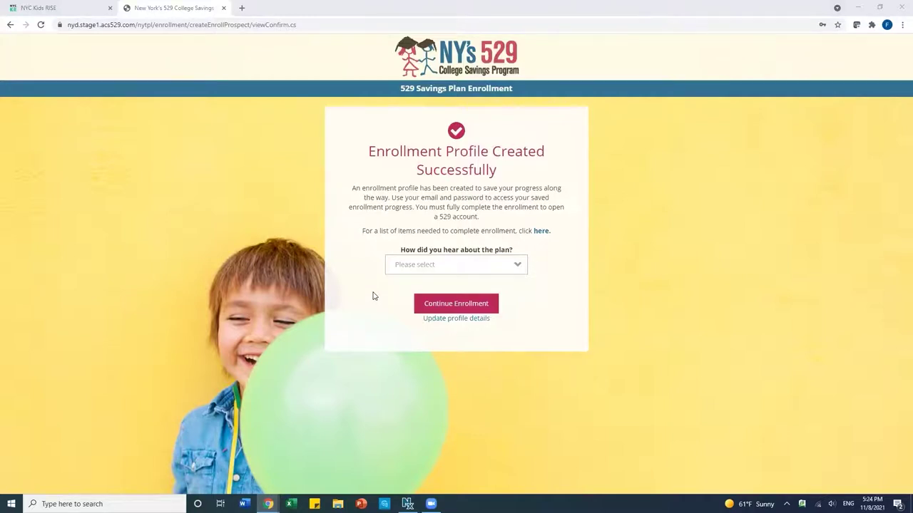
Step: Answer School Event for how you heard about the plan and continue the enrollment
{"action": "left_click", "coordinate": [426, 264]}
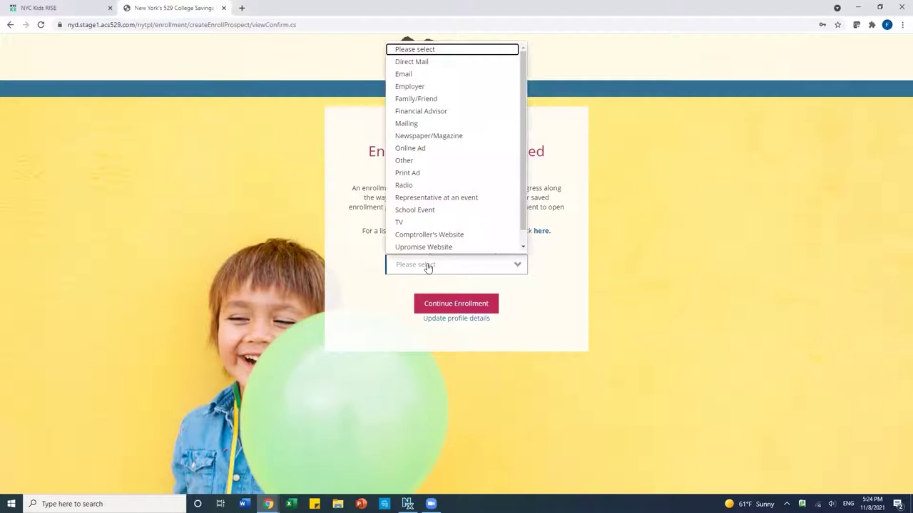
{"action": "left_click", "coordinate": [425, 210]}
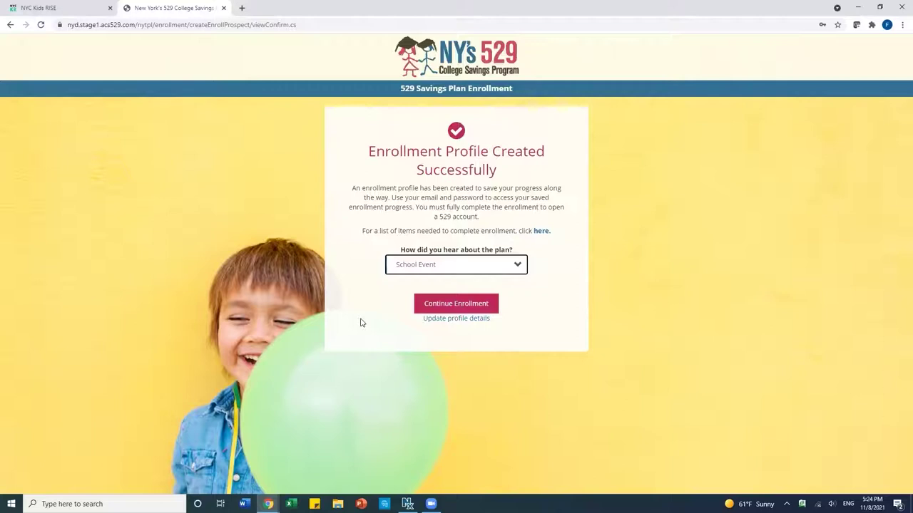
{"action": "left_click", "coordinate": [462, 307]}
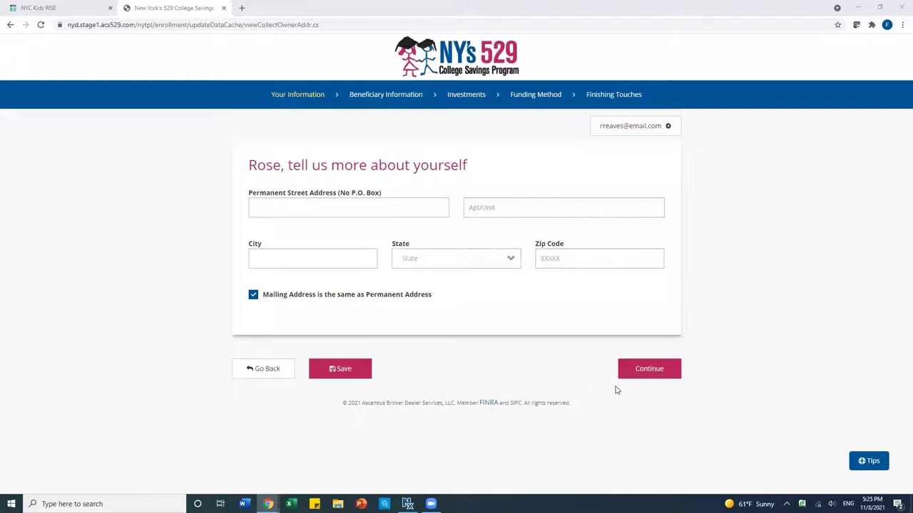
Step: Enter the owner's street address, apartment unit and city
{"action": "left_click", "coordinate": [308, 206]}
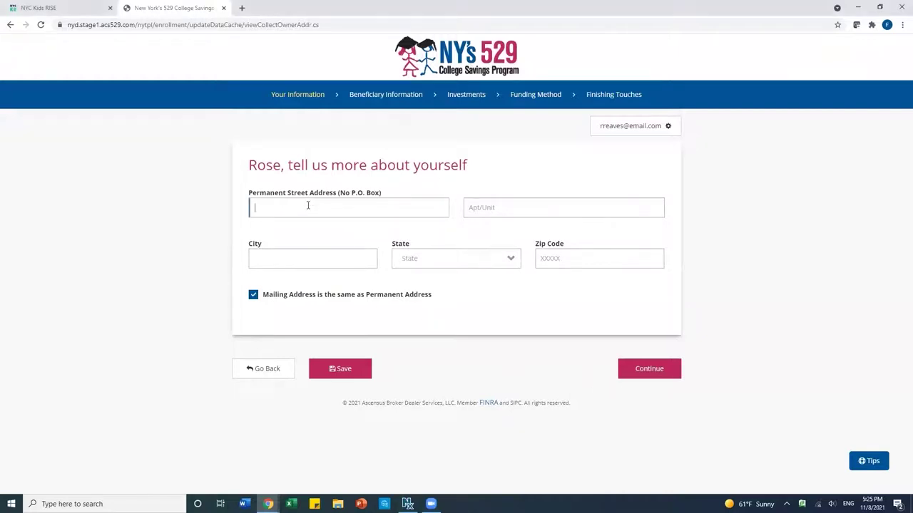
{"action": "type", "text": "123 Main Street"}
{"action": "left_click", "coordinate": [498, 209]}
{"action": "type", "text": "Apt A"}
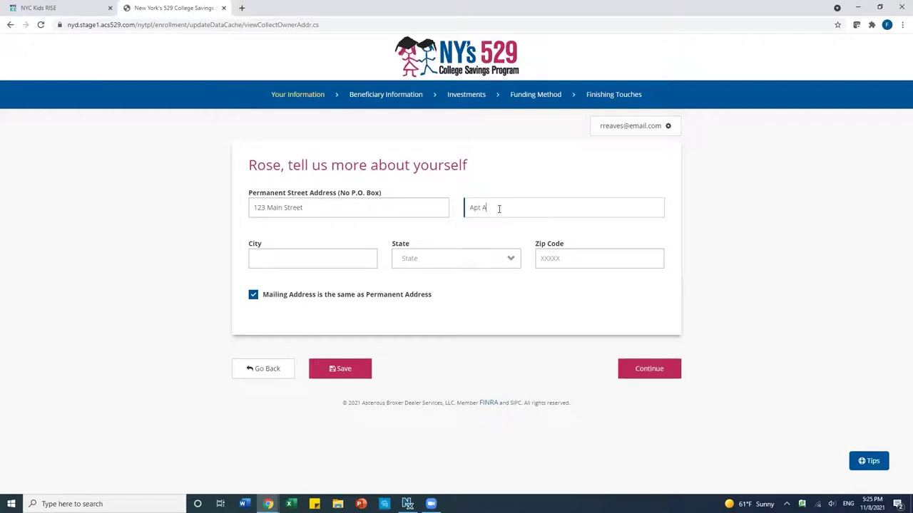
{"action": "left_click", "coordinate": [325, 258]}
{"action": "type", "text": "Any cit"}
{"action": "key", "text": "BackSpace"}
{"action": "key", "text": "BackSpace"}
{"action": "type", "text": "City"}
Step: Select New York as the state, enter the zip code and continue
{"action": "left_click", "coordinate": [427, 260]}
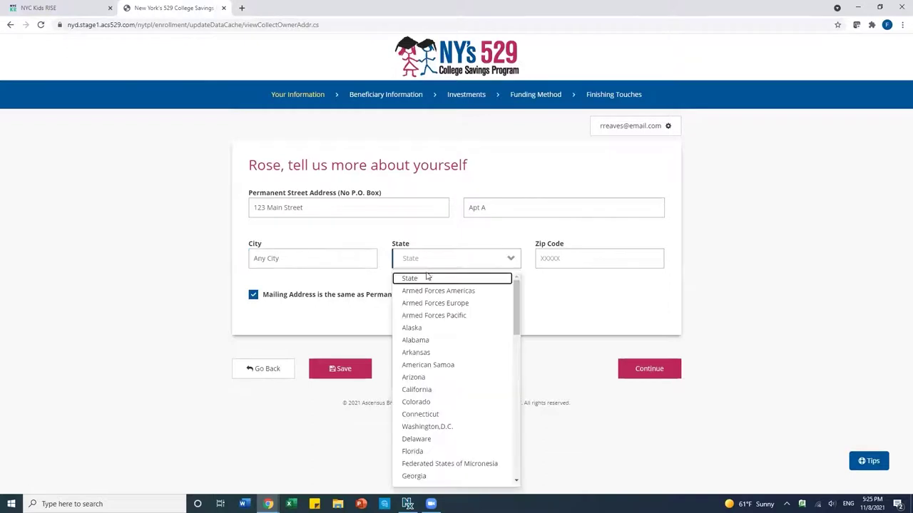
{"action": "scroll", "coordinate": [427, 376], "scroll_direction": "down", "scroll_amount": 3}
{"action": "scroll", "coordinate": [428, 376], "scroll_direction": "down", "scroll_amount": 4}
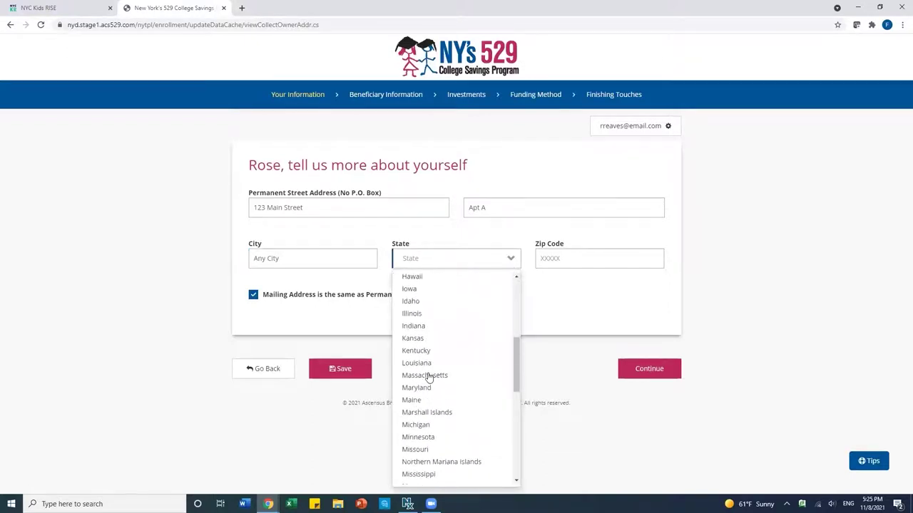
{"action": "scroll", "coordinate": [428, 376], "scroll_direction": "down", "scroll_amount": 3}
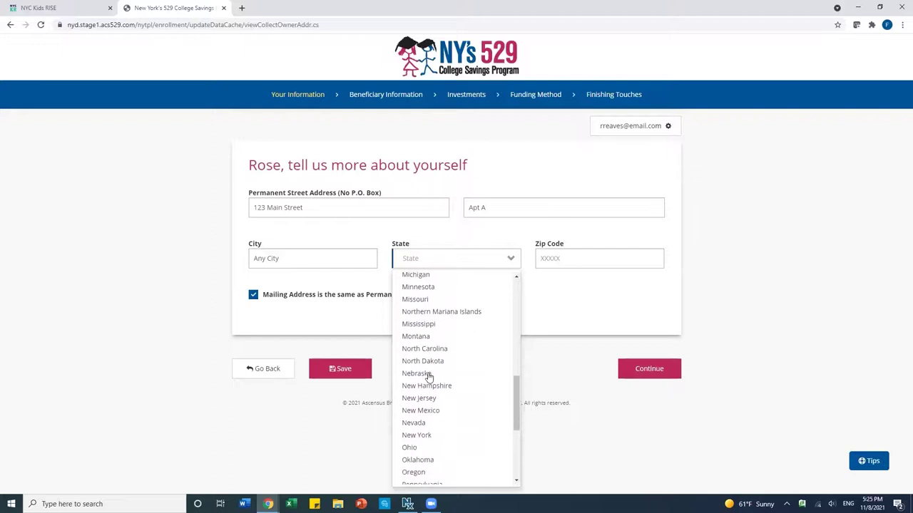
{"action": "left_click", "coordinate": [422, 433]}
{"action": "left_click", "coordinate": [578, 251]}
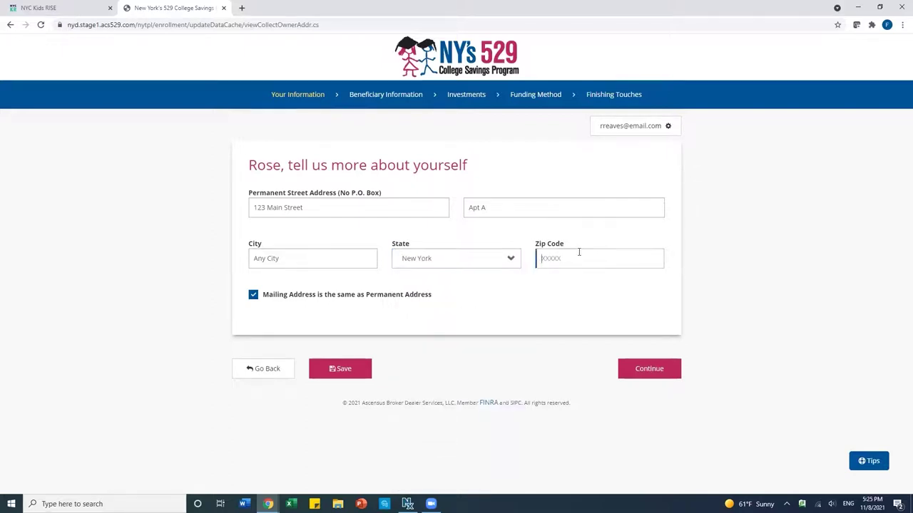
{"action": "type", "text": "10039"}
{"action": "left_click", "coordinate": [643, 376]}
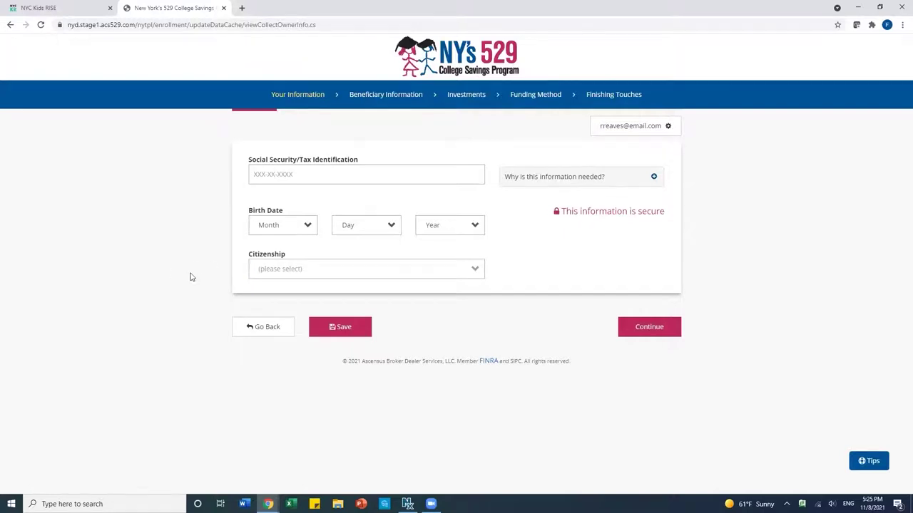
Step: Enter the owner's Social Security number
{"action": "left_click", "coordinate": [357, 278]}
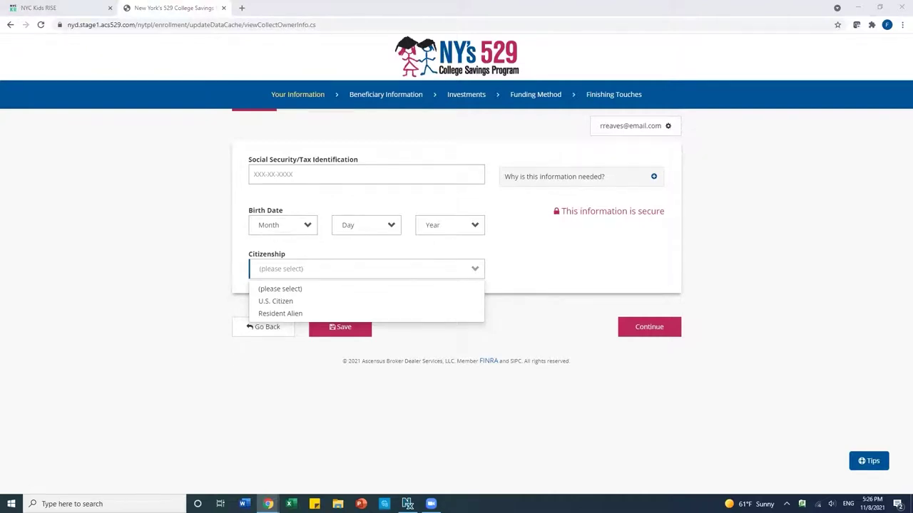
{"action": "left_click", "coordinate": [269, 173]}
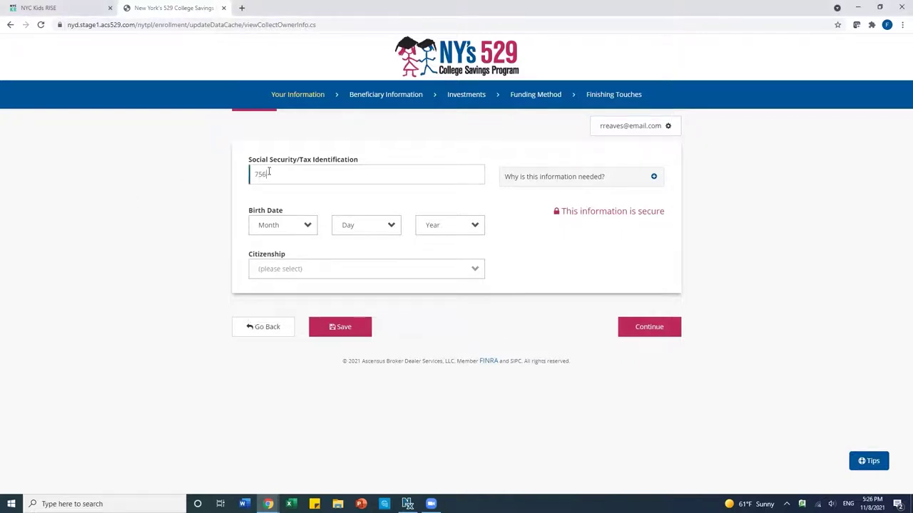
{"action": "left_click", "coordinate": [275, 232]}
{"action": "left_click", "coordinate": [275, 258]}
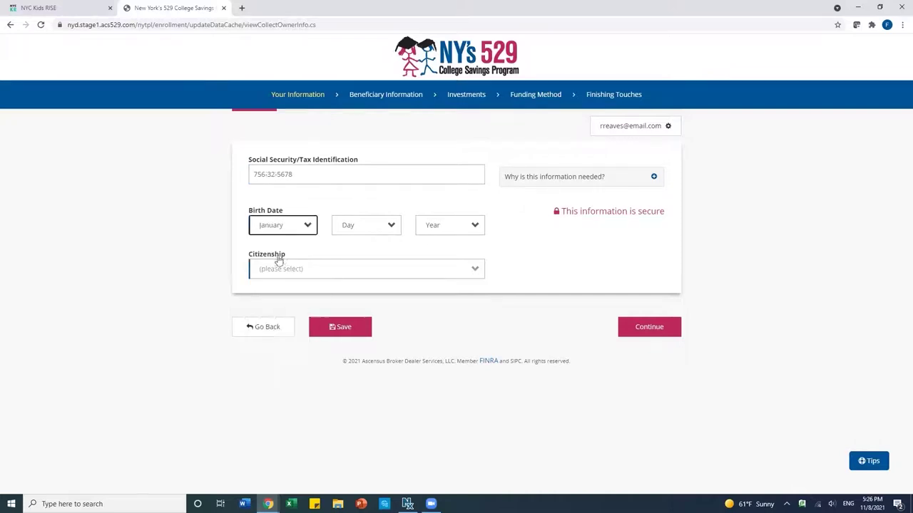
{"action": "left_click", "coordinate": [383, 227]}
{"action": "left_click", "coordinate": [353, 284]}
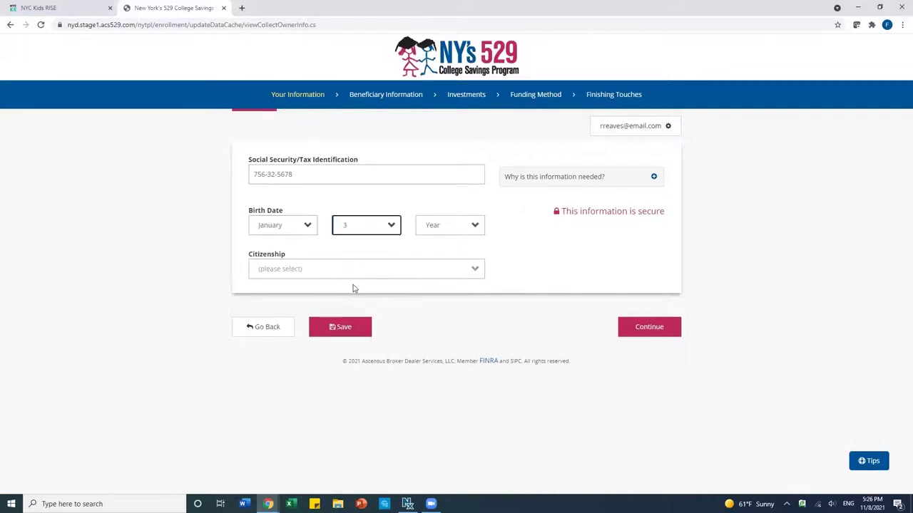
{"action": "left_click", "coordinate": [434, 229]}
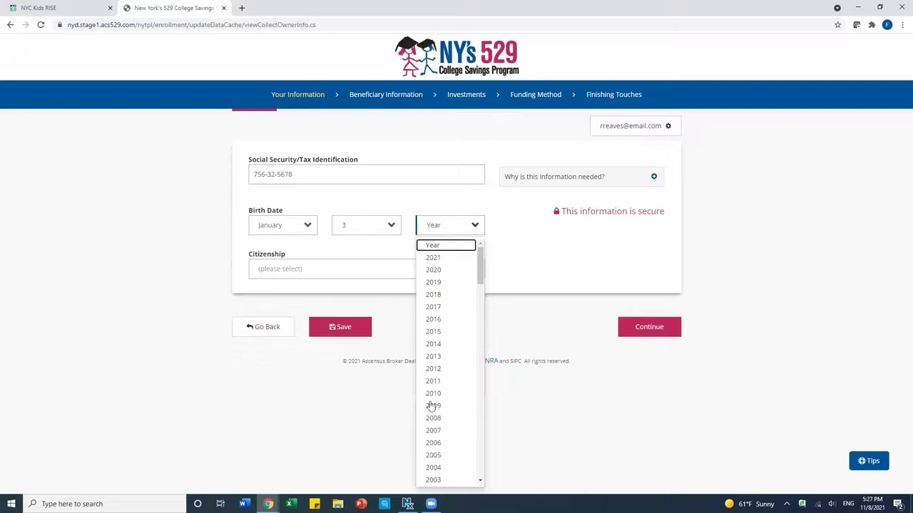
{"action": "scroll", "coordinate": [438, 439], "scroll_direction": "down", "scroll_amount": 4}
{"action": "scroll", "coordinate": [438, 441], "scroll_direction": "down", "scroll_amount": 1}
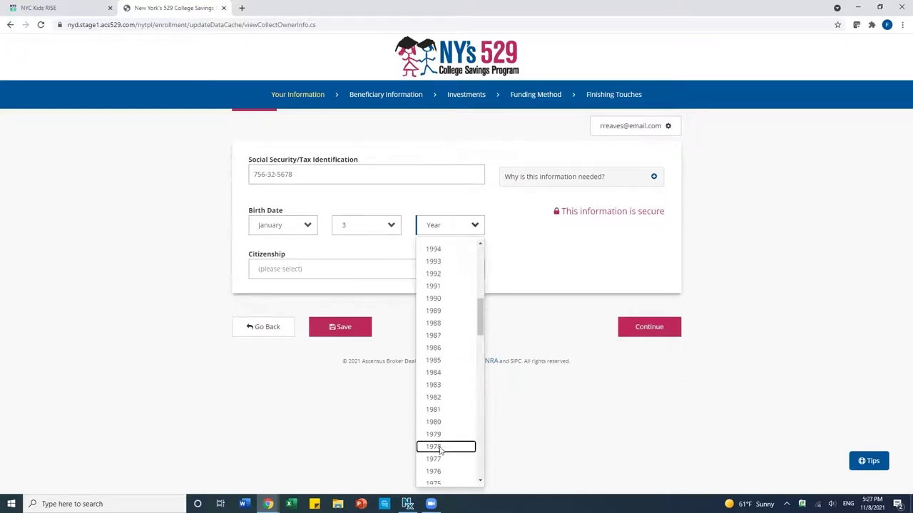
{"action": "left_click", "coordinate": [435, 447]}
{"action": "left_click", "coordinate": [271, 271]}
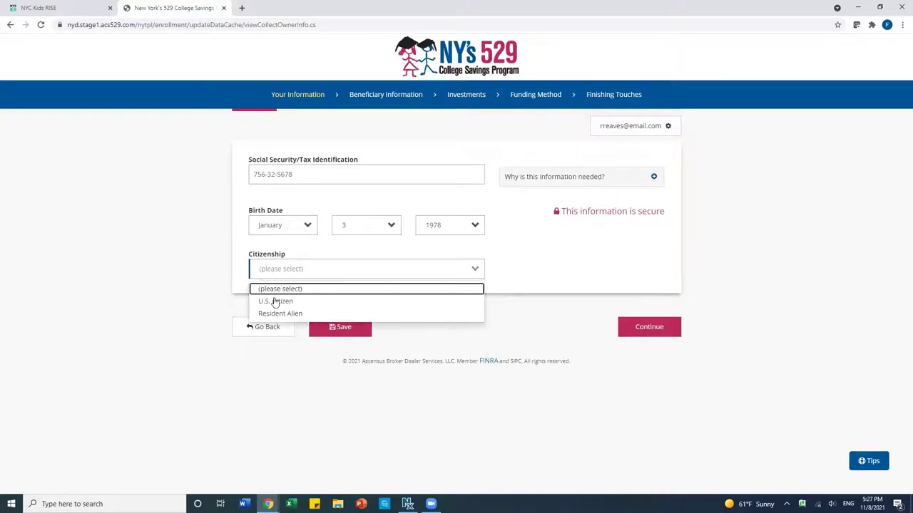
{"action": "left_click", "coordinate": [275, 301]}
{"action": "left_click", "coordinate": [639, 330]}
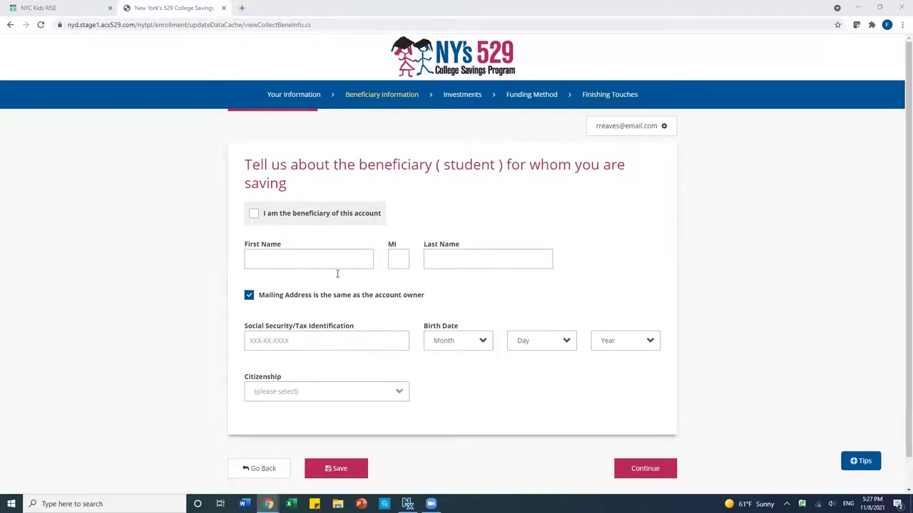
Step: Enter the beneficiary's first and last name and Social Security number
{"action": "left_click", "coordinate": [281, 258]}
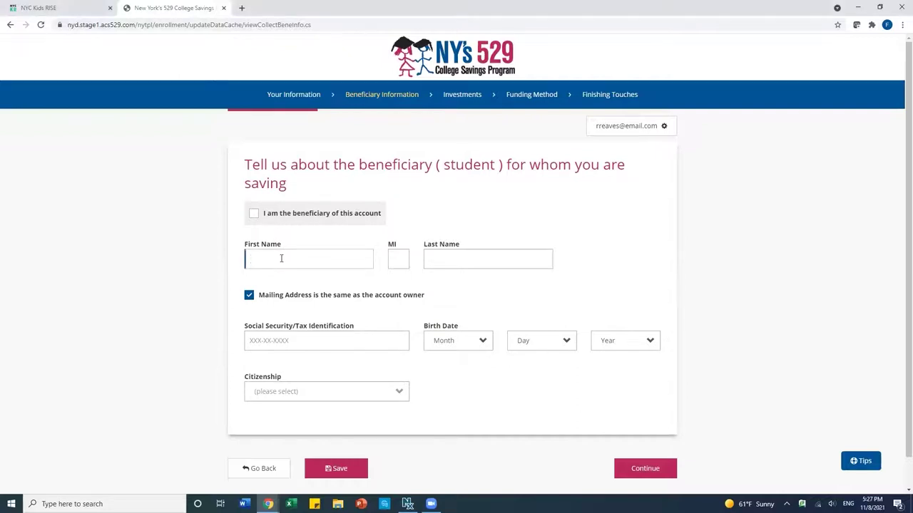
{"action": "left_click", "coordinate": [462, 254]}
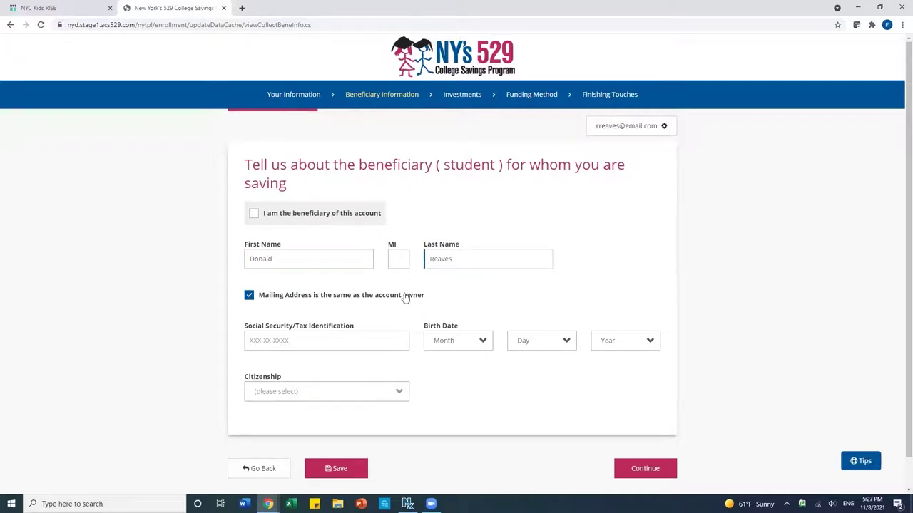
{"action": "left_click", "coordinate": [324, 338]}
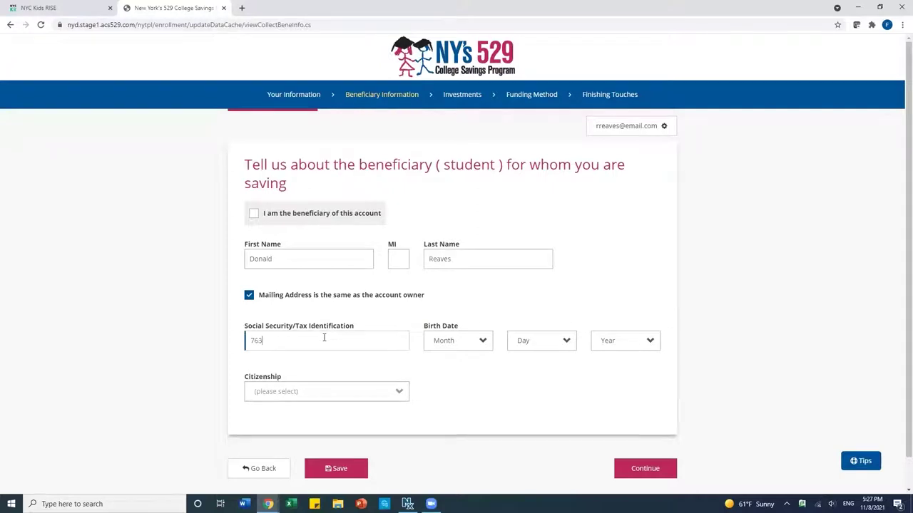
Step: Set the beneficiary's birth date to November 18, 2012, mark U.S. Citizen, and continue
{"action": "left_click", "coordinate": [452, 349]}
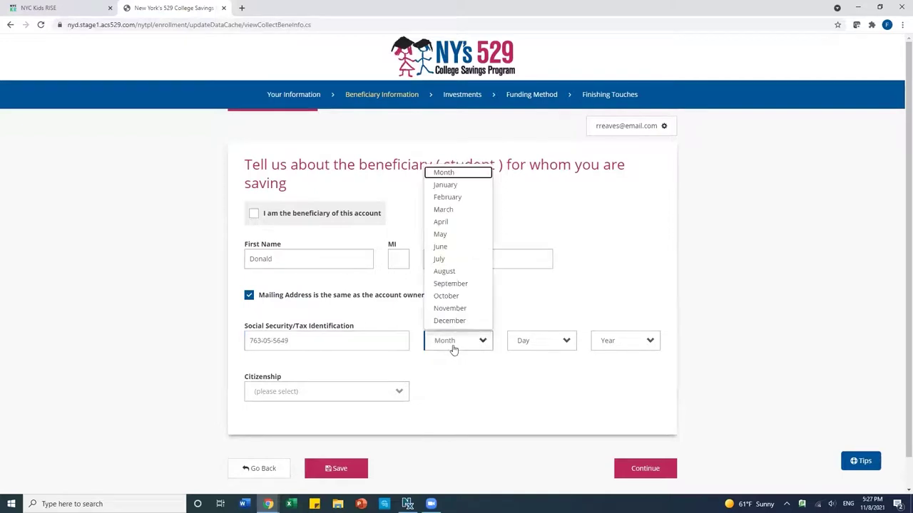
{"action": "left_click", "coordinate": [449, 308]}
{"action": "left_click", "coordinate": [521, 342]}
{"action": "left_click", "coordinate": [524, 278]}
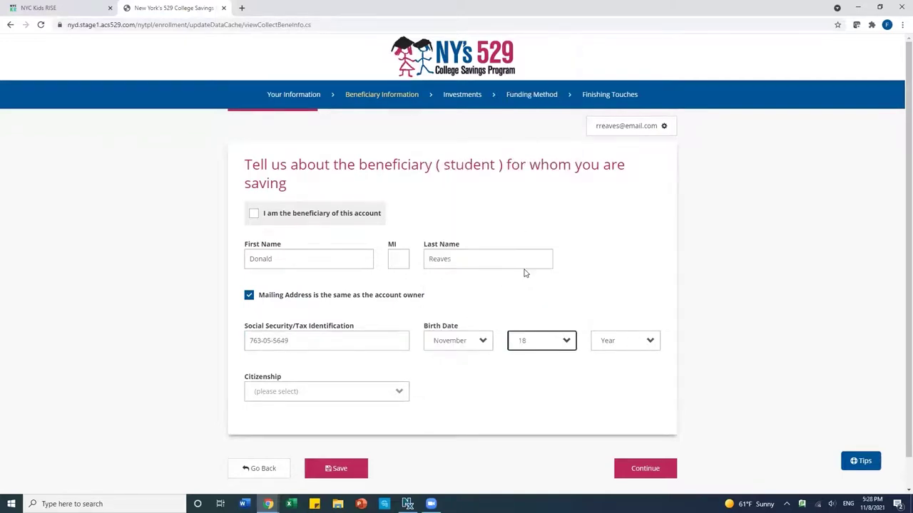
{"action": "left_click", "coordinate": [609, 340]}
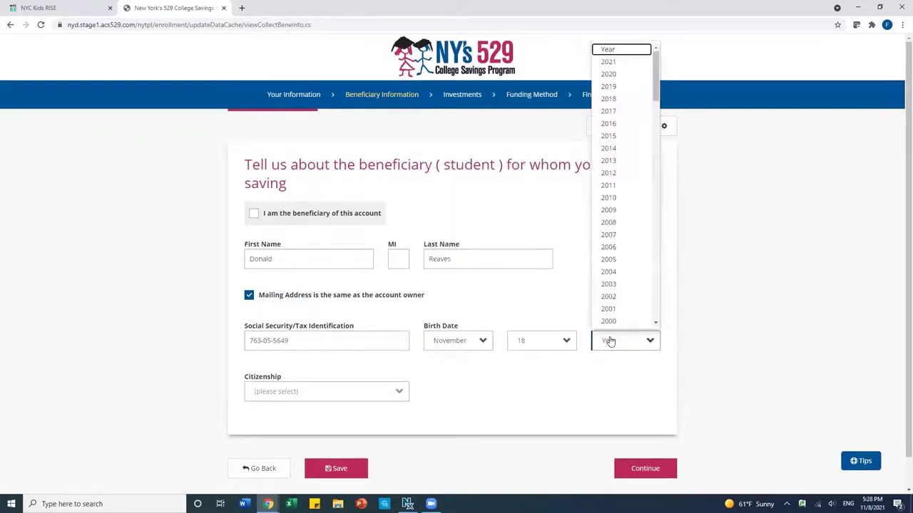
{"action": "left_click", "coordinate": [609, 172]}
{"action": "left_click", "coordinate": [316, 393]}
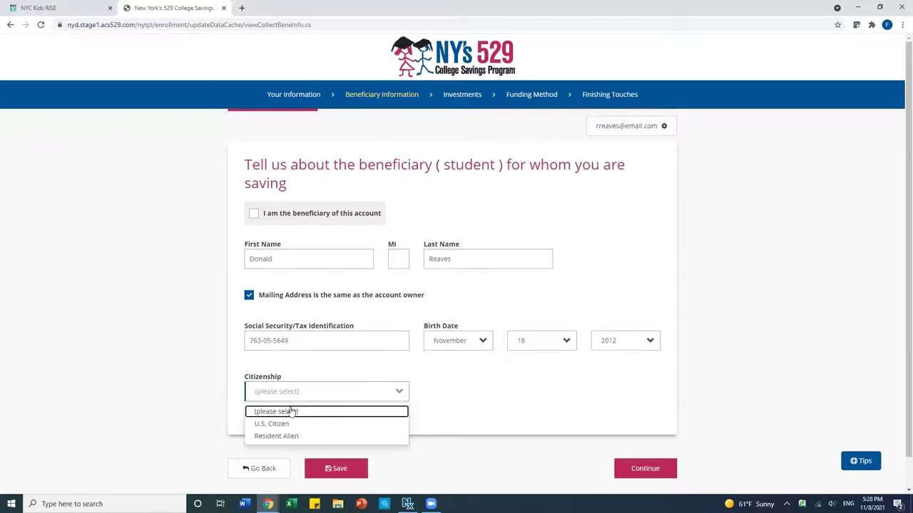
{"action": "left_click", "coordinate": [282, 426]}
{"action": "scroll", "coordinate": [516, 422], "scroll_direction": "down", "scroll_amount": 1}
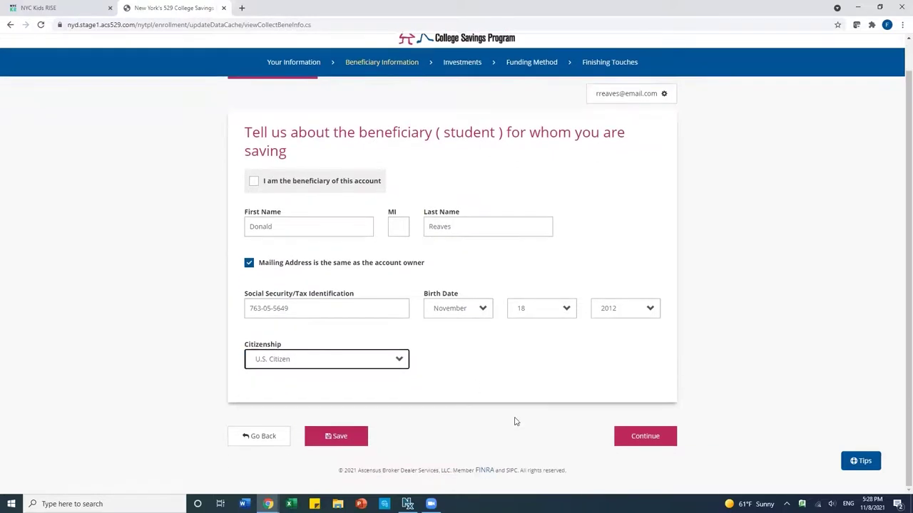
{"action": "left_click", "coordinate": [645, 444]}
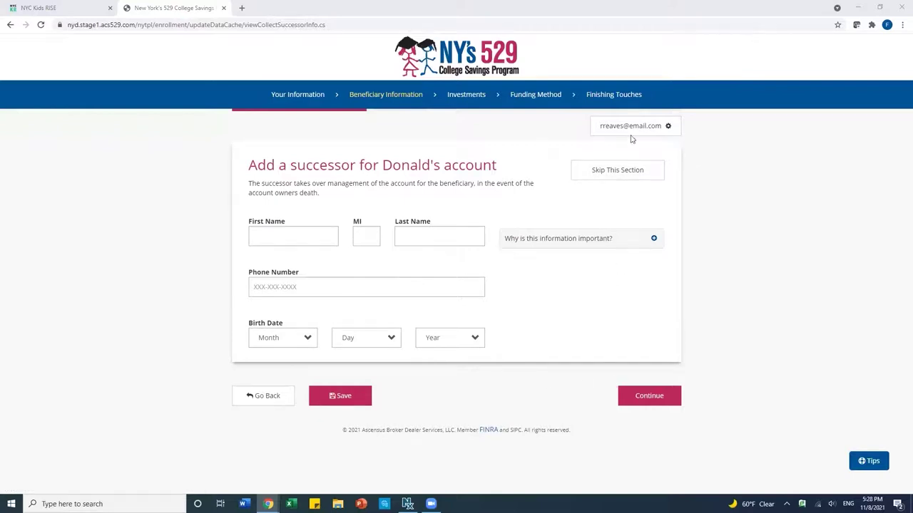
Step: Skip the successor section without adding anyone
{"action": "left_click", "coordinate": [602, 175]}
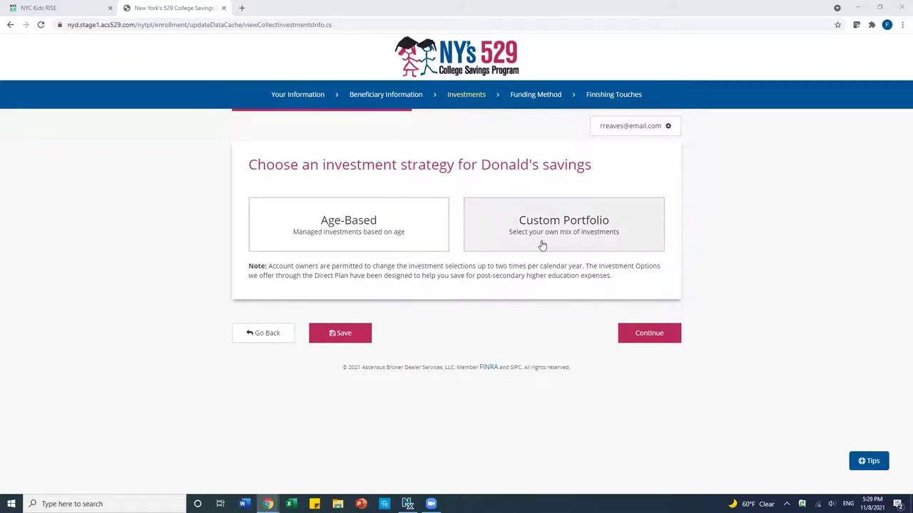
Step: Review Custom Portfolio's Individual Portfolio list, then pick the Age-Based strategy instead
{"action": "left_click", "coordinate": [542, 246]}
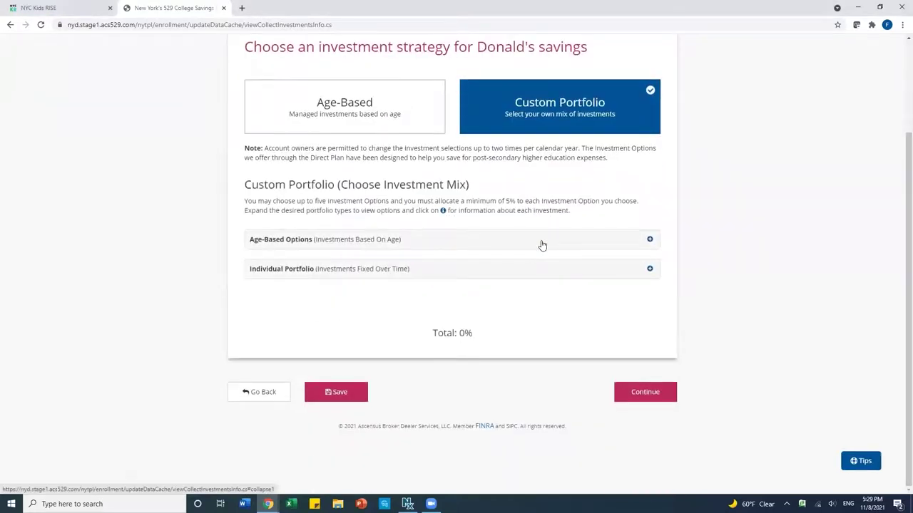
{"action": "left_click", "coordinate": [533, 272]}
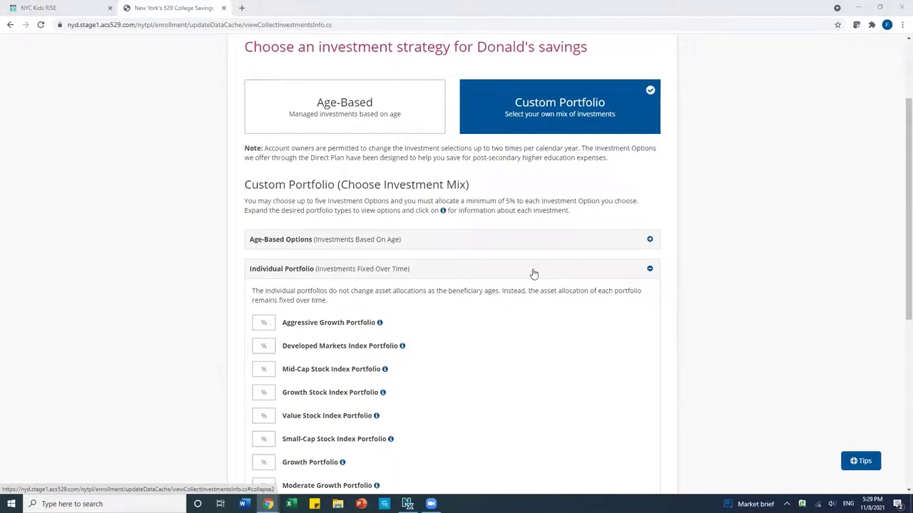
{"action": "left_click", "coordinate": [343, 111]}
{"action": "scroll", "coordinate": [342, 214], "scroll_direction": "down", "scroll_amount": 3}
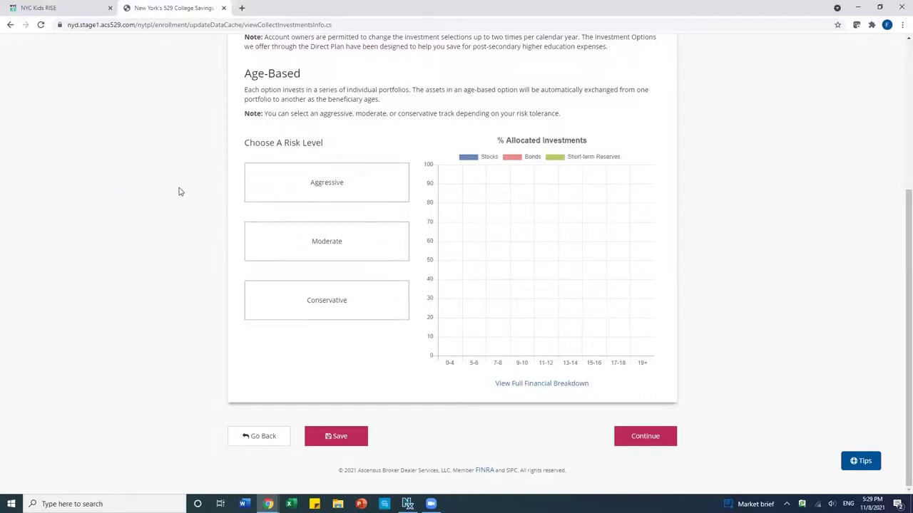
{"action": "scroll", "coordinate": [201, 191], "scroll_direction": "up", "scroll_amount": 1}
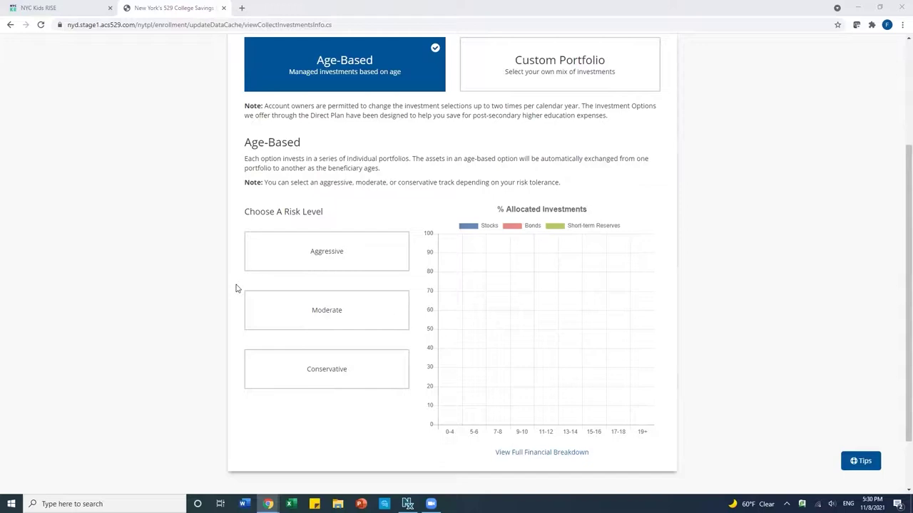
Step: Compare the Aggressive, Moderate and Conservative risk levels, then keep Moderate and continue
{"action": "left_click", "coordinate": [282, 268]}
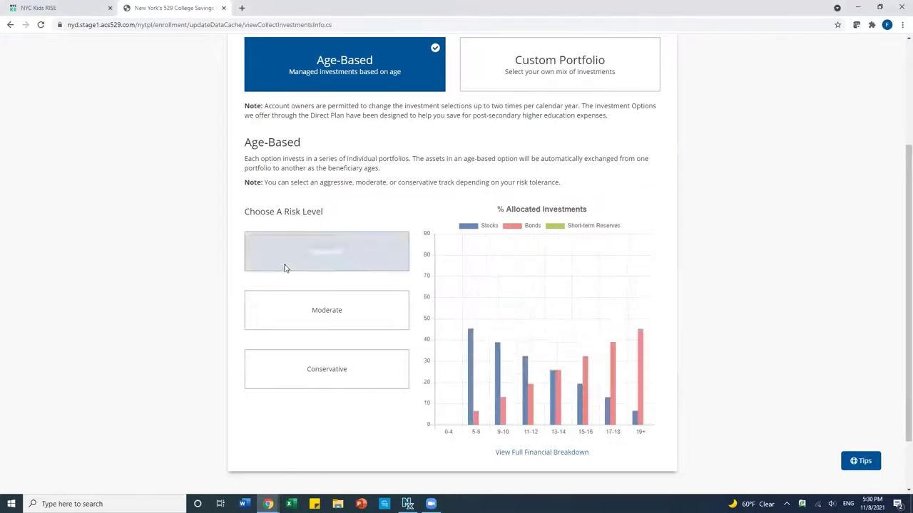
{"action": "left_click", "coordinate": [286, 315]}
{"action": "left_click", "coordinate": [285, 364]}
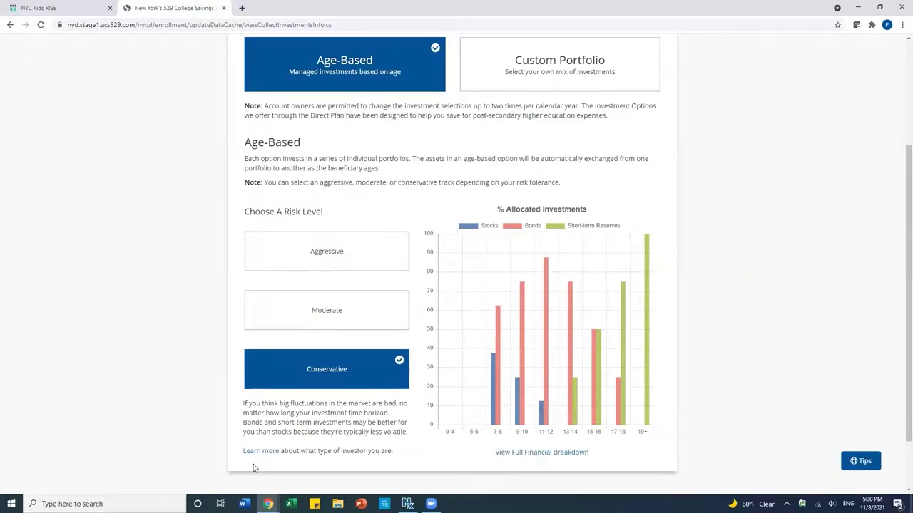
{"action": "left_click", "coordinate": [308, 325]}
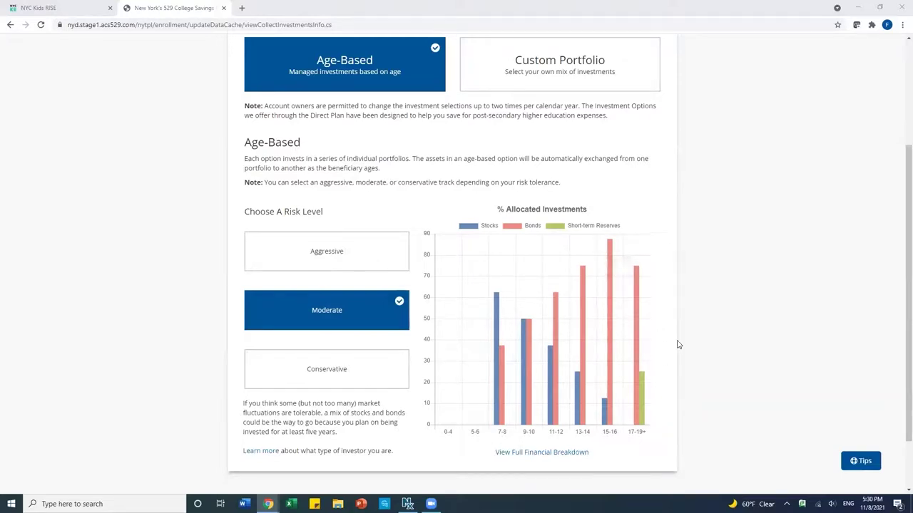
{"action": "scroll", "coordinate": [677, 342], "scroll_direction": "down", "scroll_amount": 1}
{"action": "left_click", "coordinate": [640, 439]}
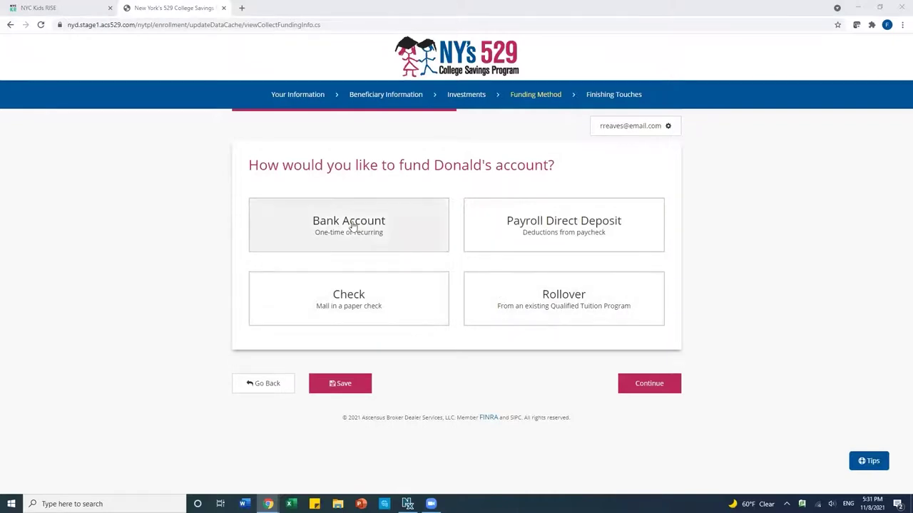
Step: Select Check as the funding method and continue
{"action": "left_click", "coordinate": [325, 298]}
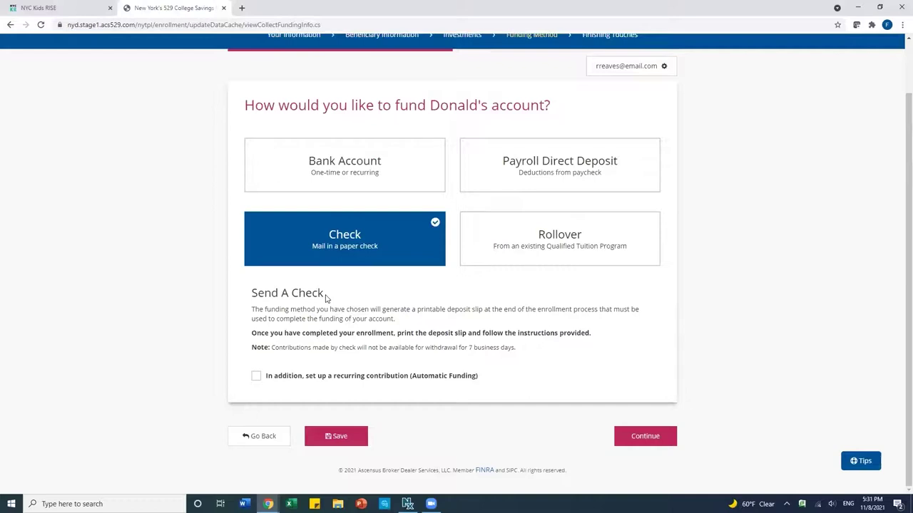
{"action": "left_click", "coordinate": [640, 434]}
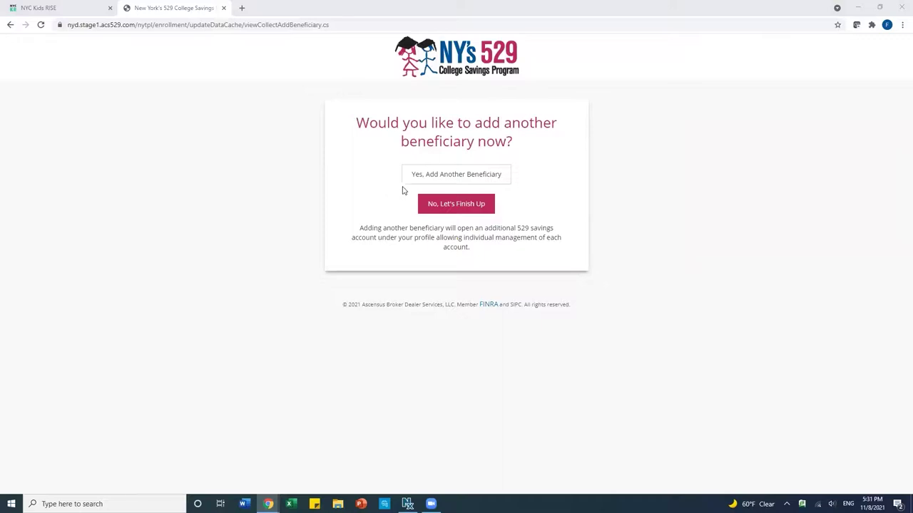
Step: Choose "No, Let's Finish Up" to skip adding another beneficiary
{"action": "left_click", "coordinate": [432, 210]}
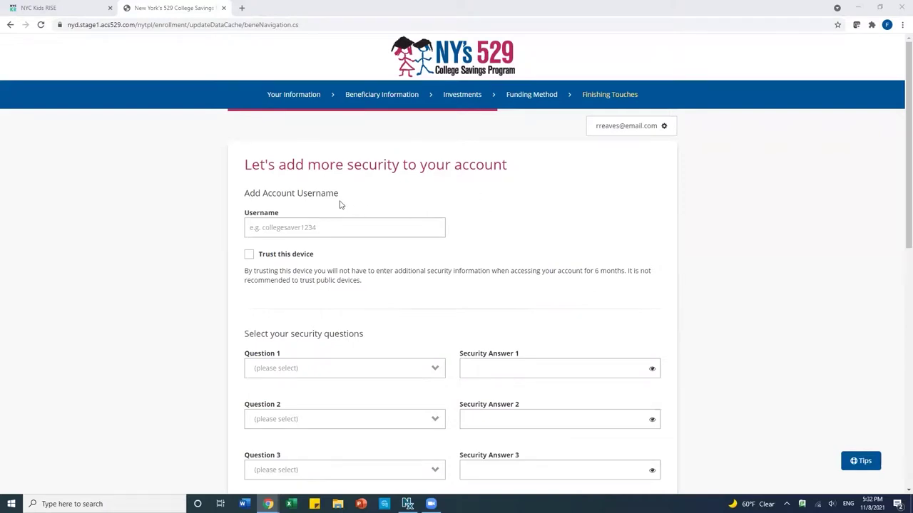
Step: Enter an account username and answer the maternal grandfather's first name question
{"action": "left_click", "coordinate": [299, 228]}
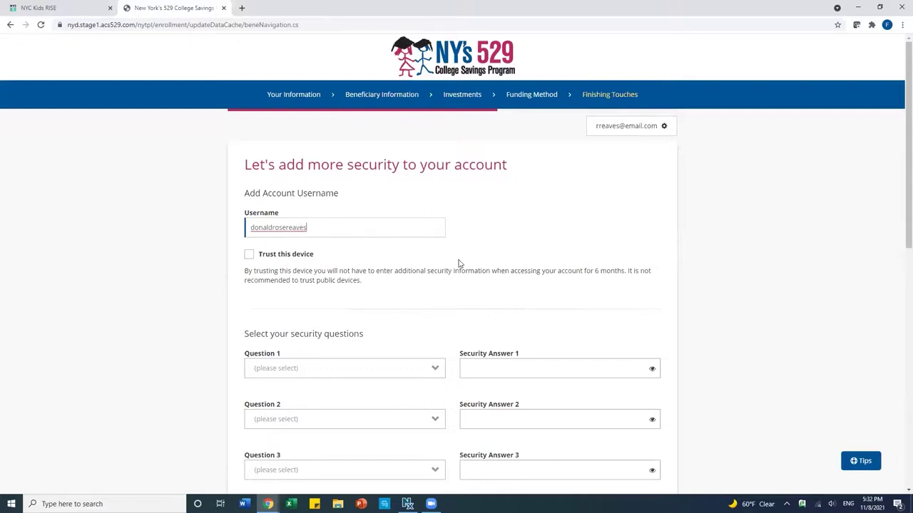
{"action": "scroll", "coordinate": [459, 264], "scroll_direction": "down", "scroll_amount": 2}
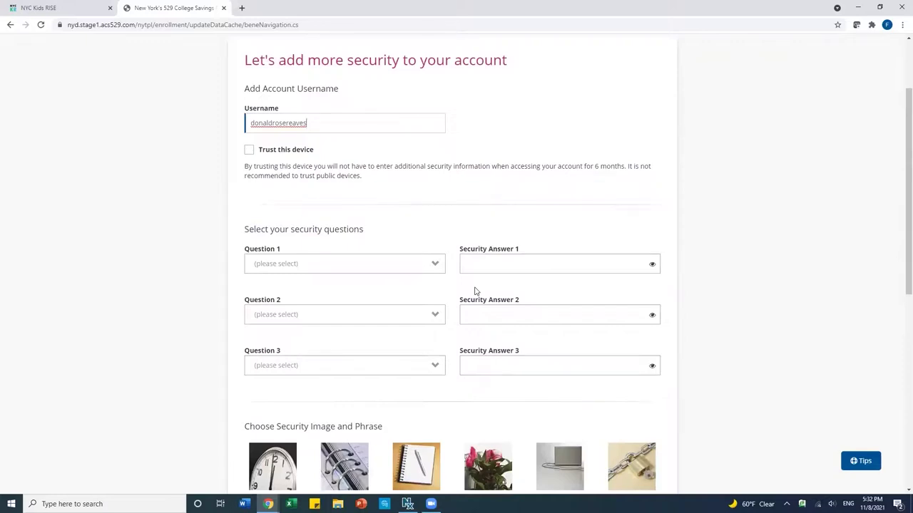
{"action": "left_click", "coordinate": [411, 264]}
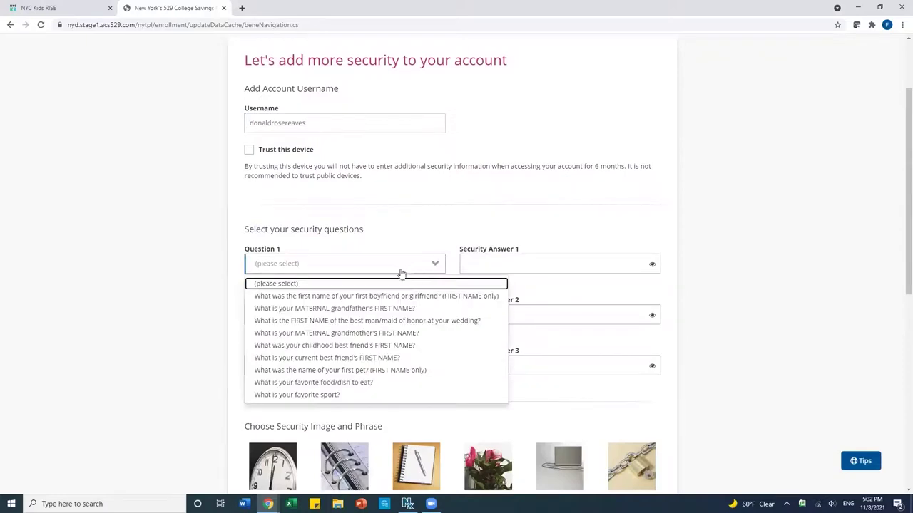
{"action": "left_click", "coordinate": [341, 310]}
{"action": "left_click", "coordinate": [474, 265]}
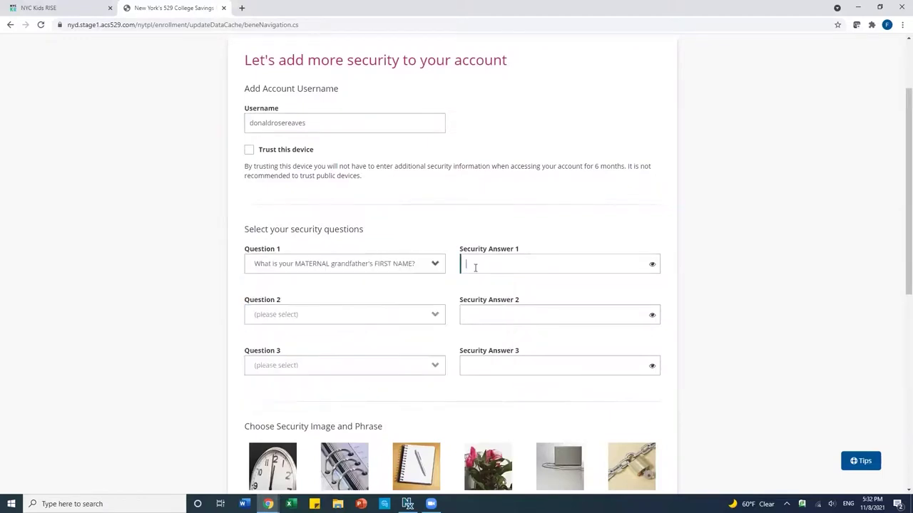
{"action": "type", "text": "james"}
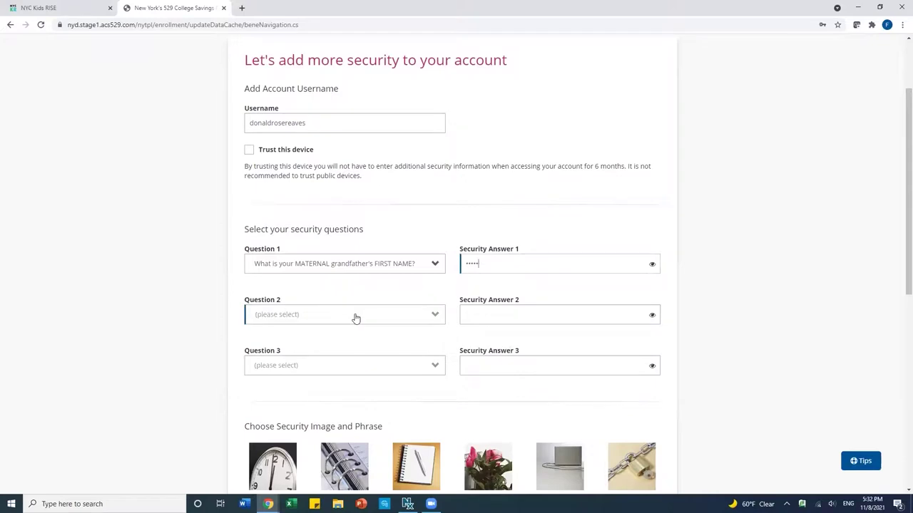
Step: Choose and answer the married-city and oldest child's middle name security questions
{"action": "left_click", "coordinate": [356, 318]}
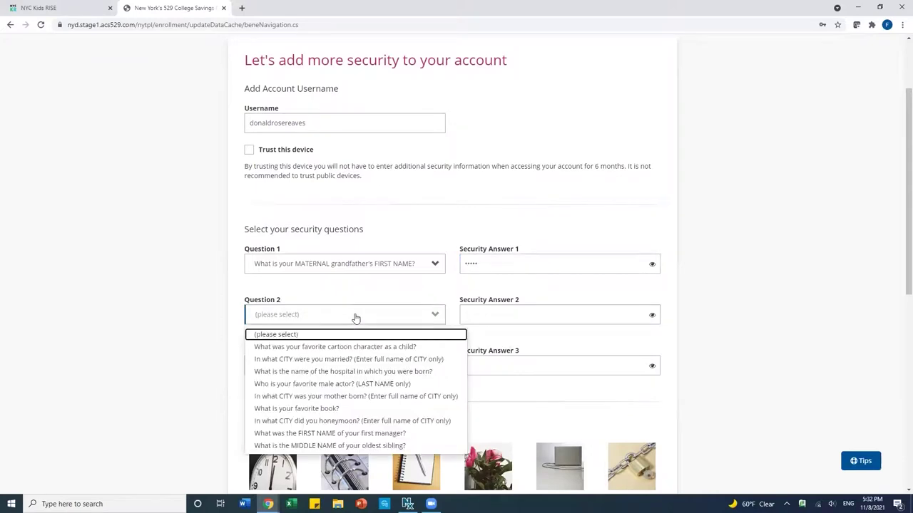
{"action": "left_click", "coordinate": [336, 359]}
{"action": "left_click", "coordinate": [501, 316]}
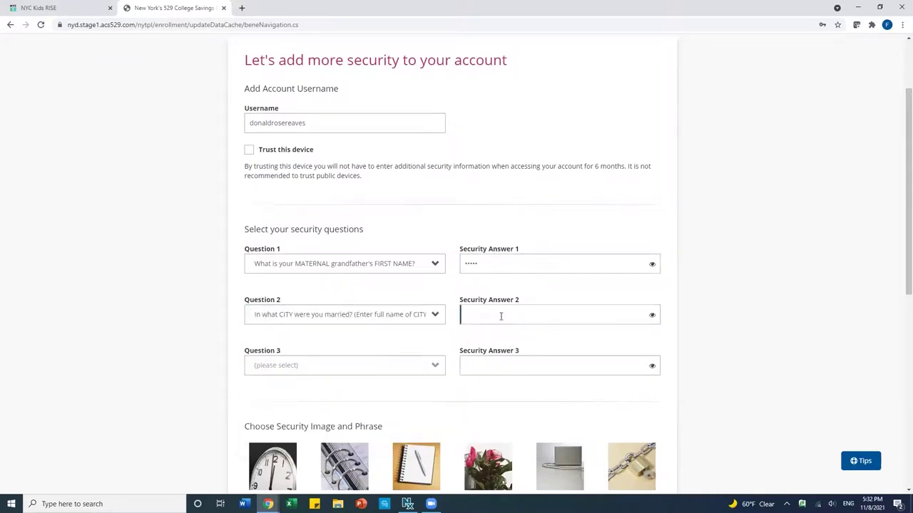
{"action": "type", "text": "newark"}
{"action": "left_click", "coordinate": [358, 372]}
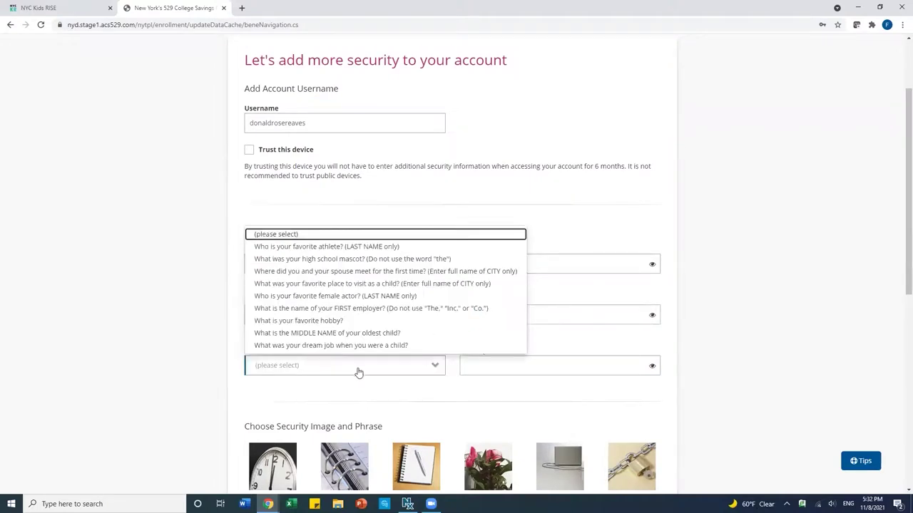
{"action": "left_click", "coordinate": [348, 334]}
{"action": "left_click", "coordinate": [487, 369]}
{"action": "type", "text": "jo"}
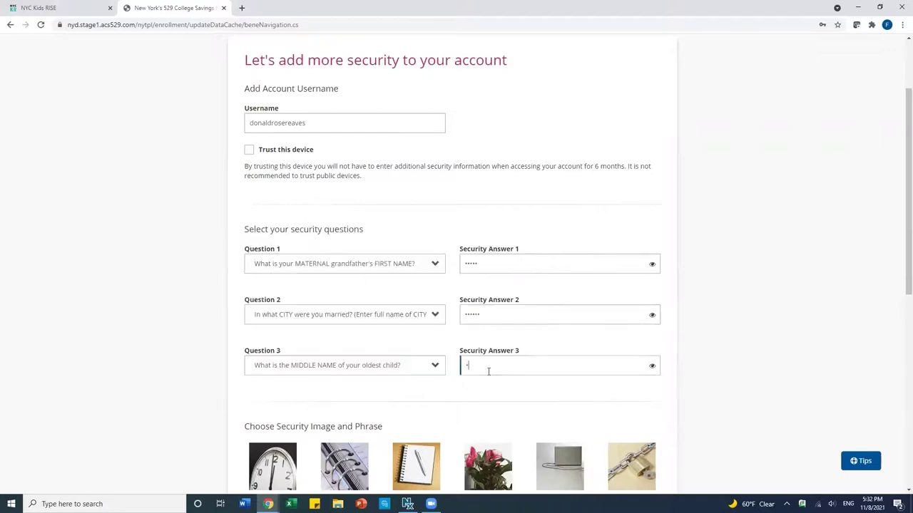
{"action": "type", "text": "hn"}
Step: Pick the dice security image, enter a security phrase, and save the security settings
{"action": "scroll", "coordinate": [533, 407], "scroll_direction": "down", "scroll_amount": 2}
{"action": "scroll", "coordinate": [533, 408], "scroll_direction": "down", "scroll_amount": 3}
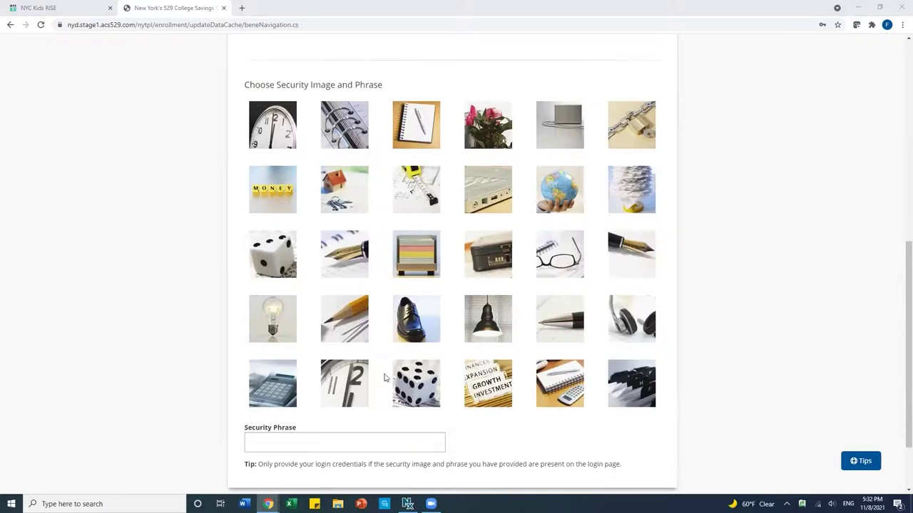
{"action": "left_click", "coordinate": [423, 391]}
{"action": "left_click", "coordinate": [291, 442]}
{"action": "type", "text": "s"}
{"action": "key", "text": "BackSpace"}
{"action": "type", "text": "co"}
{"action": "key", "text": "BackSpace"}
{"action": "key", "text": "BackSpace"}
{"action": "type", "text": "collegesave"}
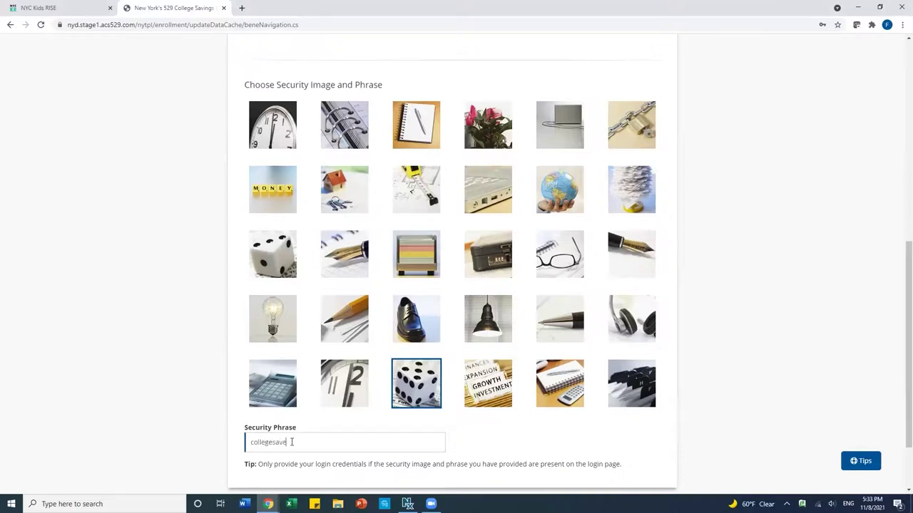
{"action": "type", "text": "rforever"}
{"action": "scroll", "coordinate": [571, 430], "scroll_direction": "down", "scroll_amount": 1}
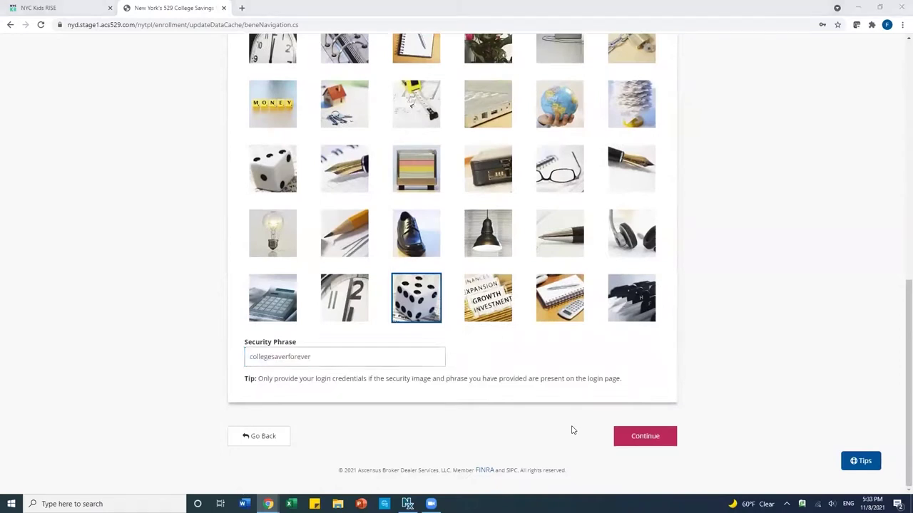
{"action": "left_click", "coordinate": [626, 442]}
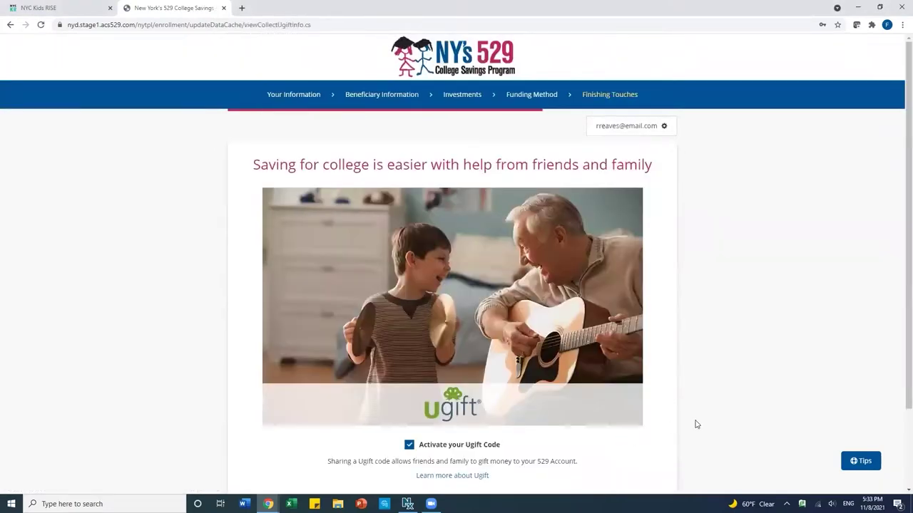
Step: Leave the Ugift code activated and continue to communication preferences
{"action": "scroll", "coordinate": [697, 424], "scroll_direction": "down", "scroll_amount": 1}
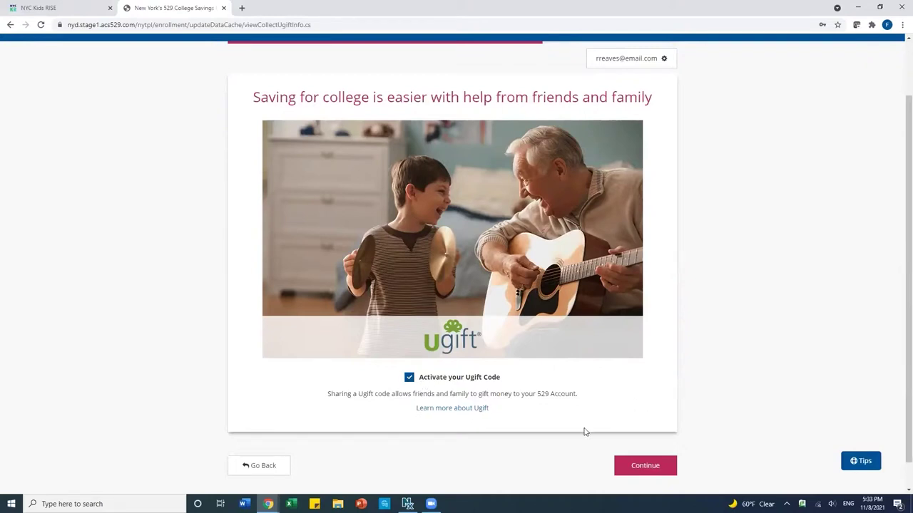
{"action": "left_click", "coordinate": [629, 468]}
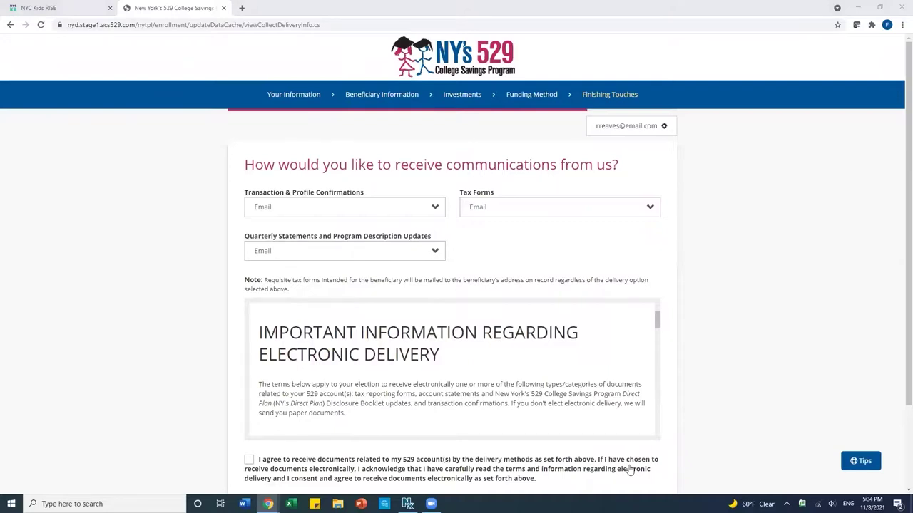
Step: Keep Email for all deliveries, agree to electronic delivery, and continue to review
{"action": "left_click", "coordinate": [397, 214]}
{"action": "left_click", "coordinate": [397, 212]}
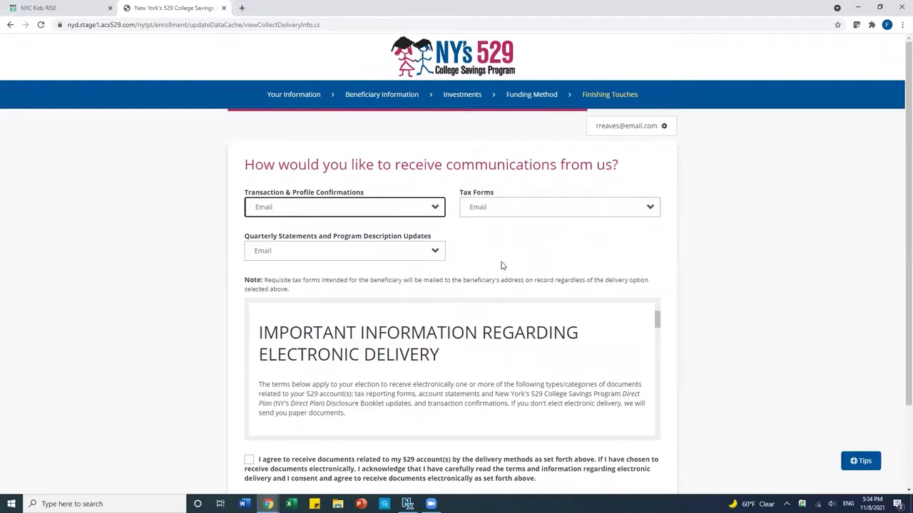
{"action": "scroll", "coordinate": [676, 314], "scroll_direction": "down", "scroll_amount": 1}
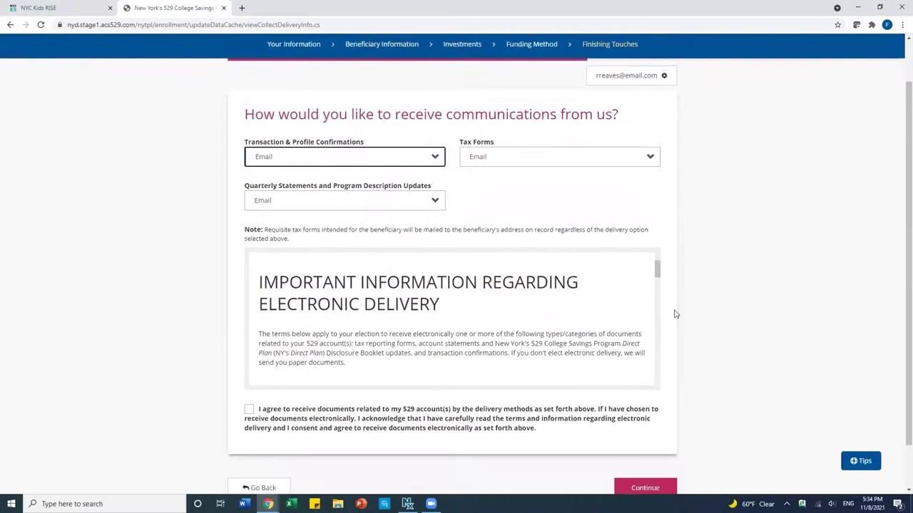
{"action": "scroll", "coordinate": [675, 314], "scroll_direction": "down", "scroll_amount": 1}
{"action": "left_click_drag", "start_coordinate": [658, 224], "coordinate": [651, 338]}
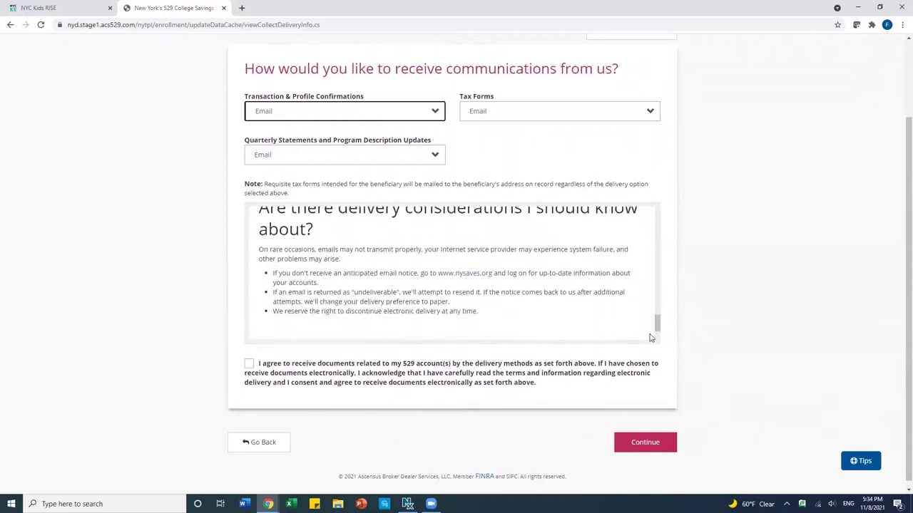
{"action": "left_click", "coordinate": [248, 368]}
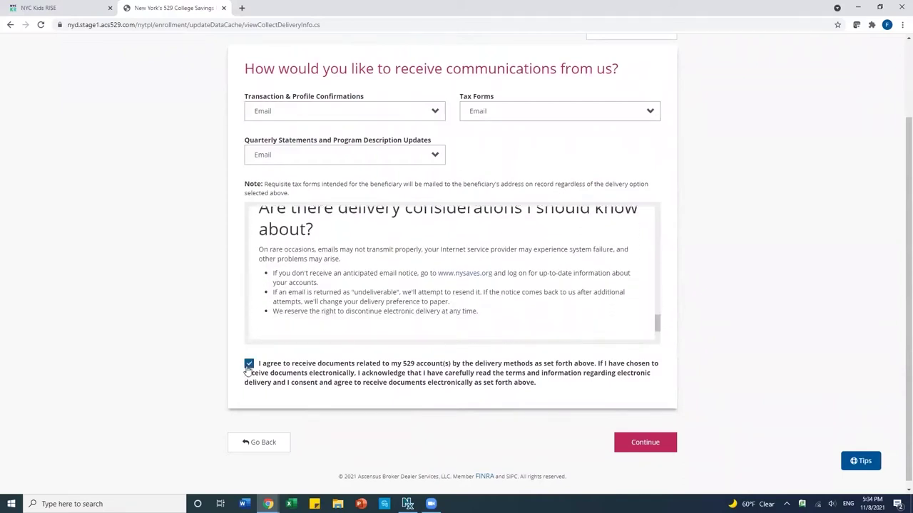
{"action": "left_click", "coordinate": [642, 443]}
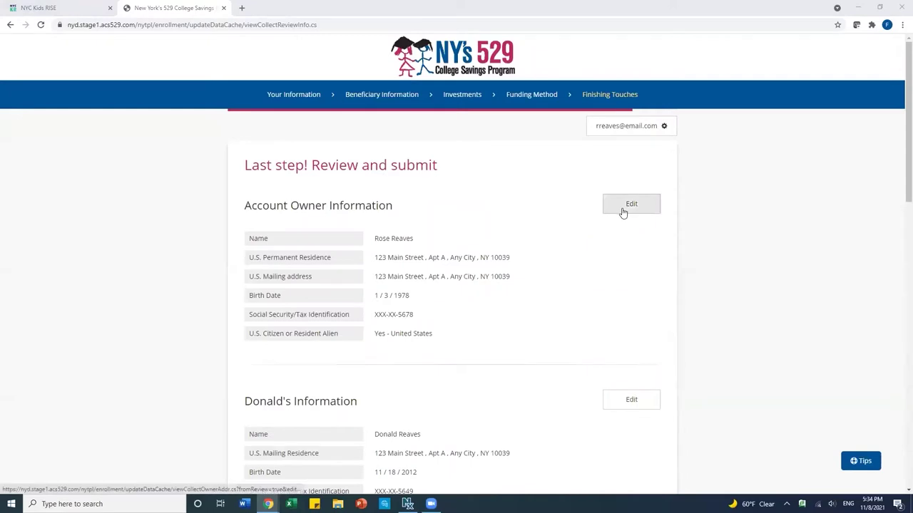
Step: Review the enrollment and Terms & Conditions, acknowledge the terms, and sign the application
{"action": "scroll", "coordinate": [599, 289], "scroll_direction": "down", "scroll_amount": 3}
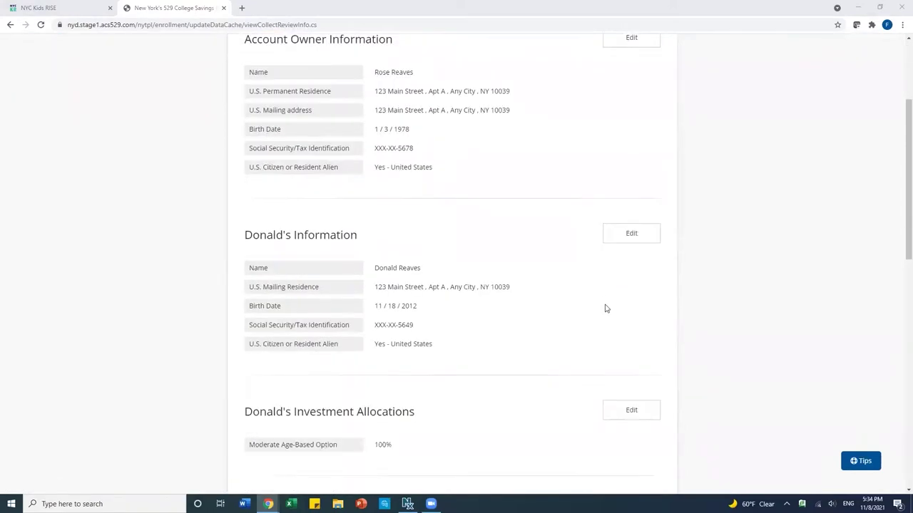
{"action": "scroll", "coordinate": [573, 307], "scroll_direction": "down", "scroll_amount": 2}
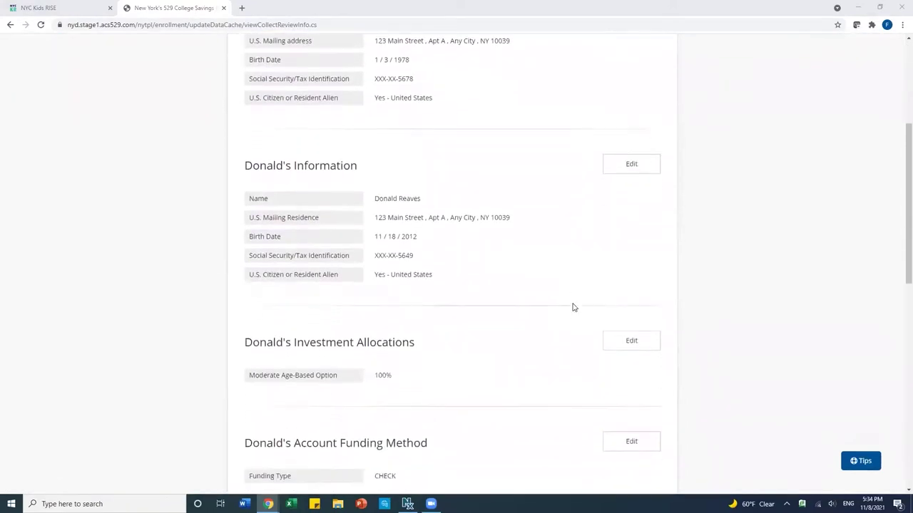
{"action": "scroll", "coordinate": [573, 308], "scroll_direction": "down", "scroll_amount": 3}
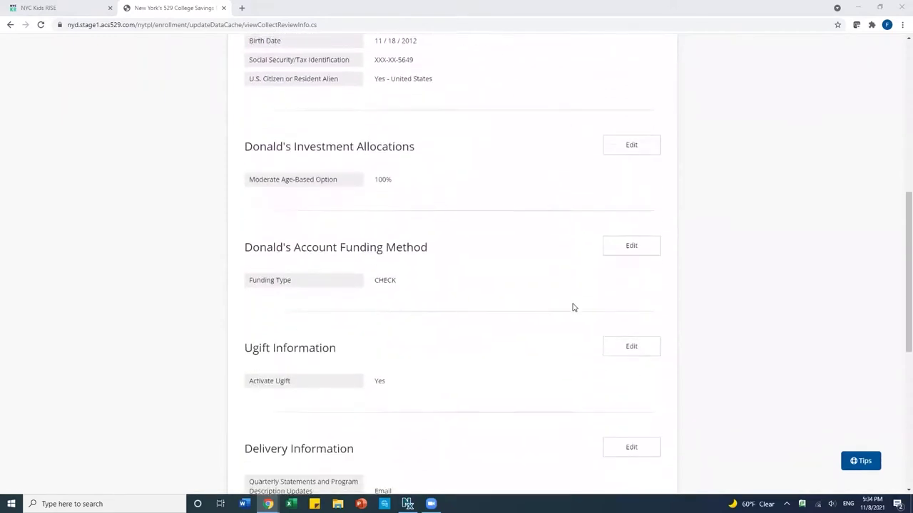
{"action": "scroll", "coordinate": [572, 308], "scroll_direction": "down", "scroll_amount": 5}
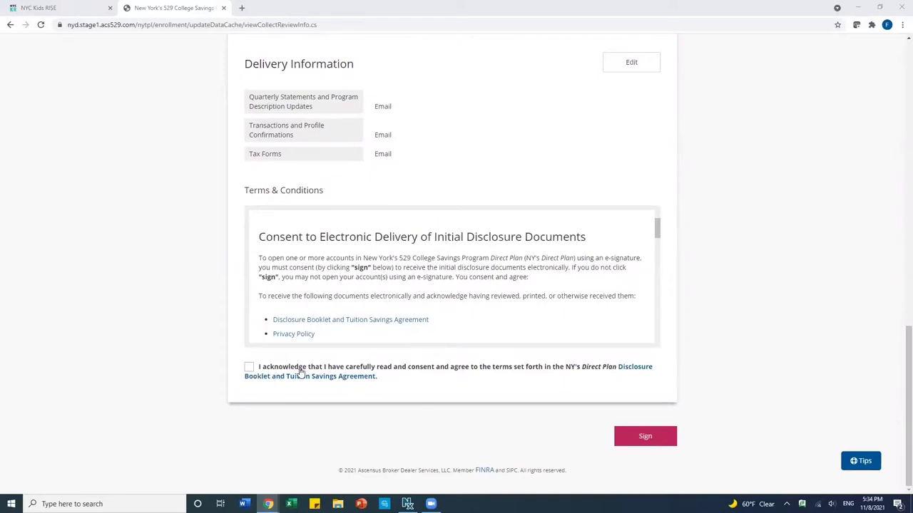
{"action": "left_click_drag", "start_coordinate": [657, 220], "coordinate": [644, 336]}
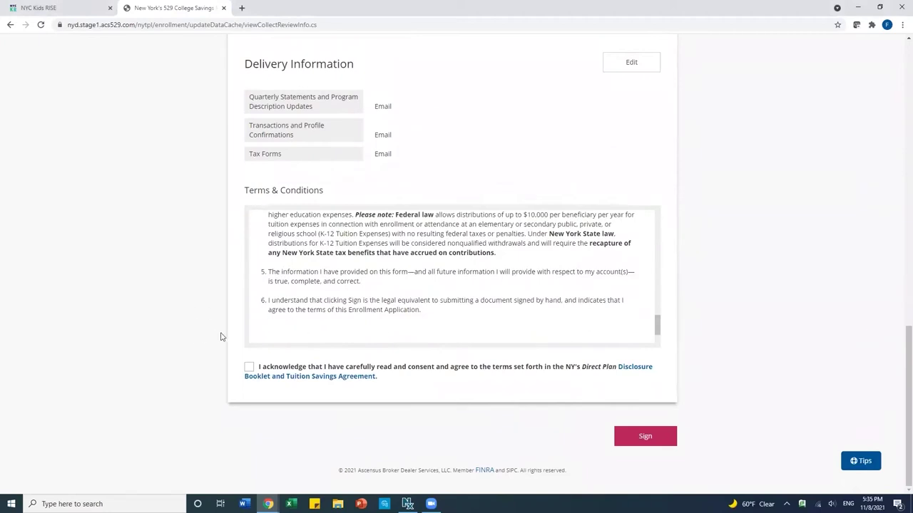
{"action": "left_click", "coordinate": [250, 369]}
{"action": "left_click", "coordinate": [641, 440]}
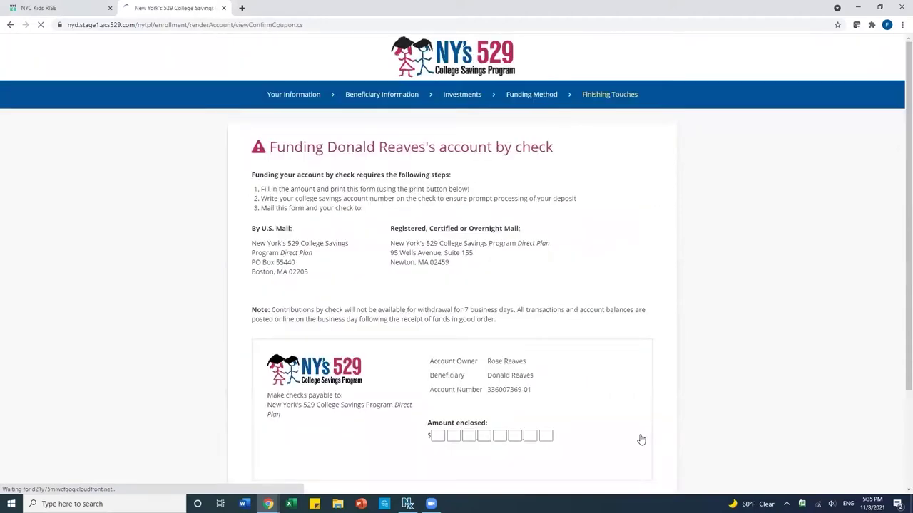
Step: Continue past the check deposit coupon page
{"action": "scroll", "coordinate": [624, 355], "scroll_direction": "down", "scroll_amount": 1}
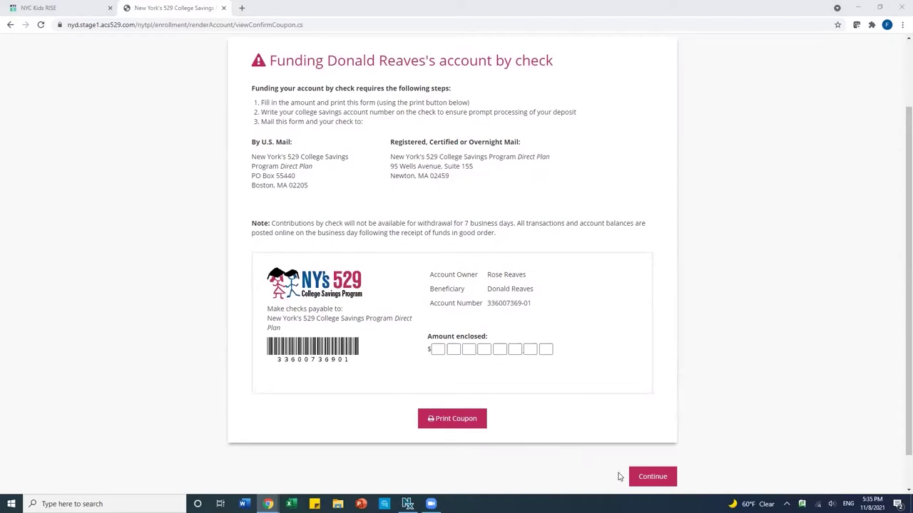
{"action": "left_click", "coordinate": [655, 477]}
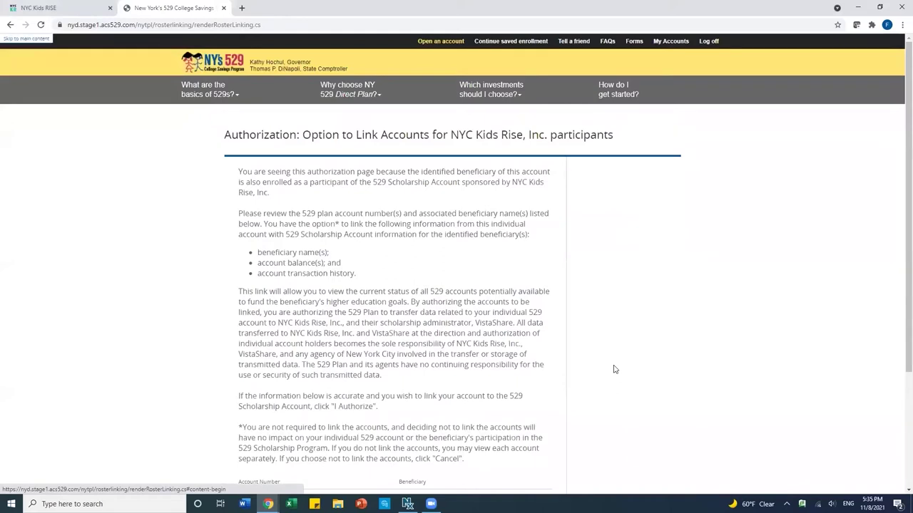
Step: Read the NYC Kids Rise linking authorization and select I Authorize
{"action": "scroll", "coordinate": [615, 369], "scroll_direction": "down", "scroll_amount": 1}
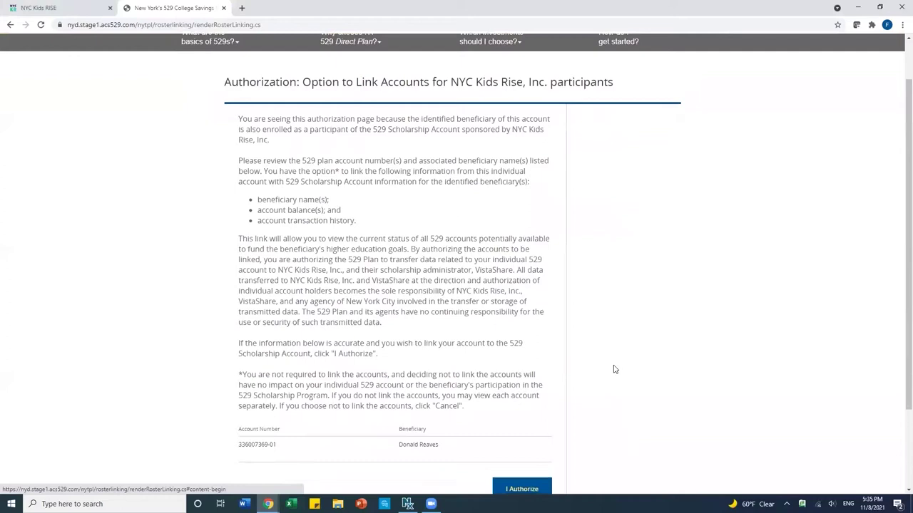
{"action": "scroll", "coordinate": [641, 342], "scroll_direction": "down", "scroll_amount": 1}
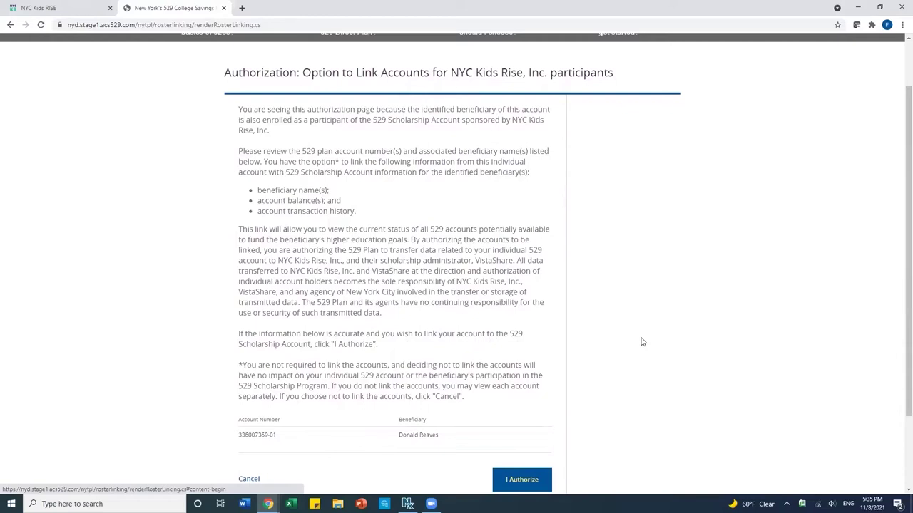
{"action": "scroll", "coordinate": [641, 341], "scroll_direction": "down", "scroll_amount": 1}
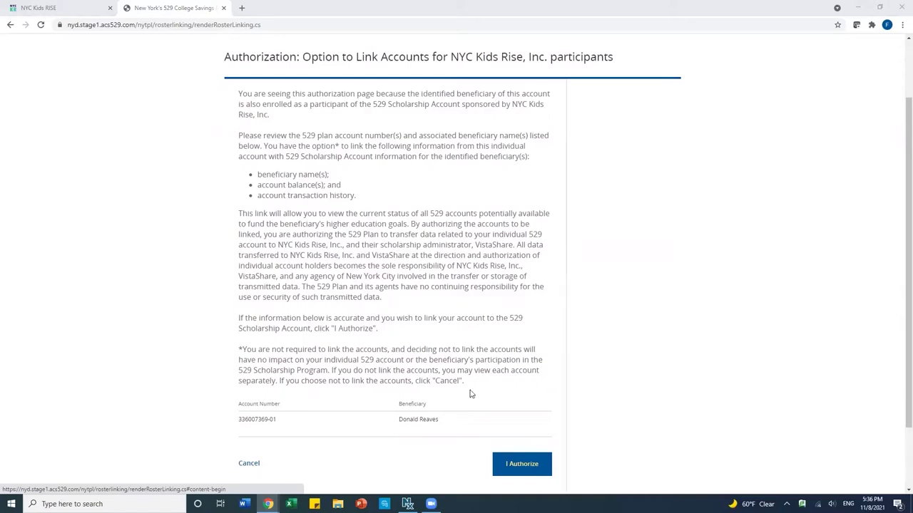
{"action": "left_click", "coordinate": [519, 472]}
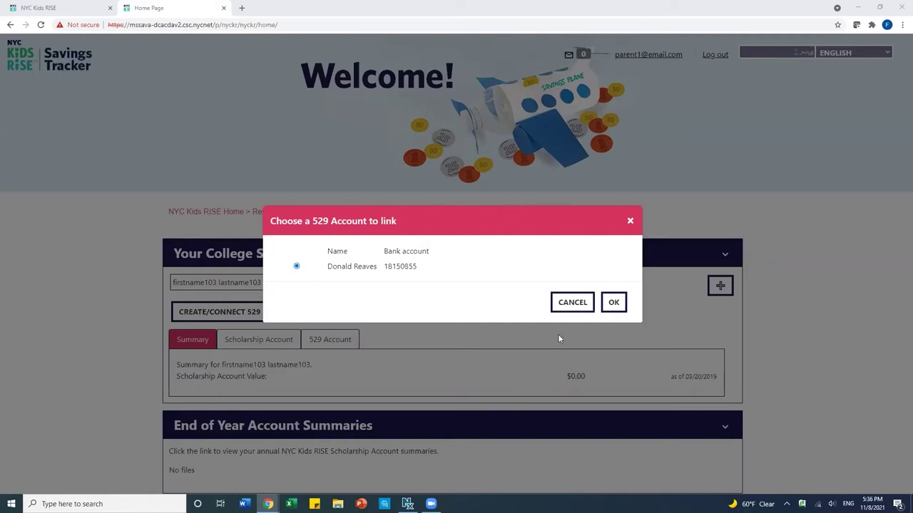
Step: Confirm linking the offered 529 account, verify the 529 Account tab shows it linked, then log out
{"action": "left_click", "coordinate": [615, 303]}
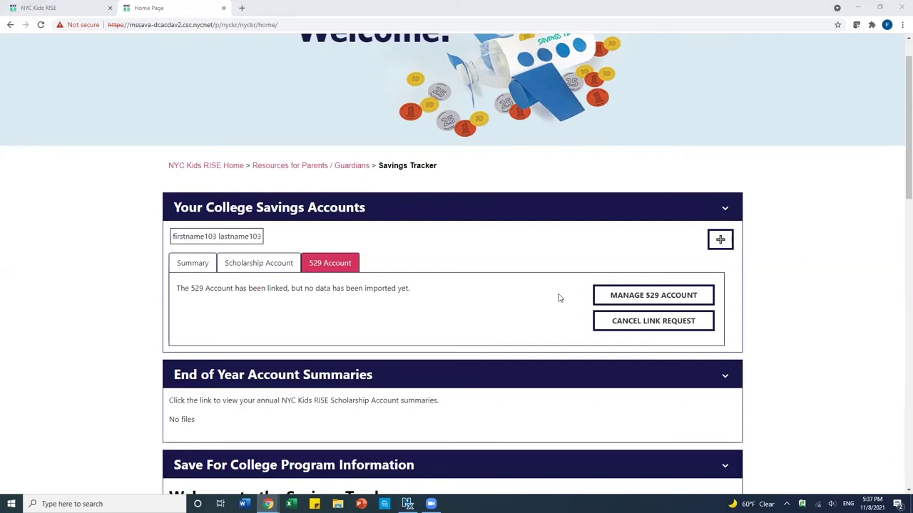
{"action": "scroll", "coordinate": [537, 288], "scroll_direction": "up", "scroll_amount": 1}
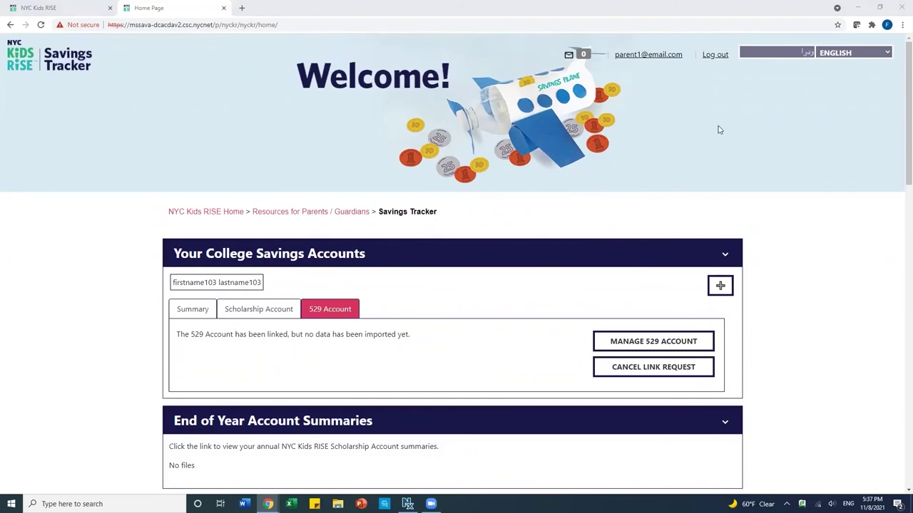
{"action": "left_click", "coordinate": [714, 55]}
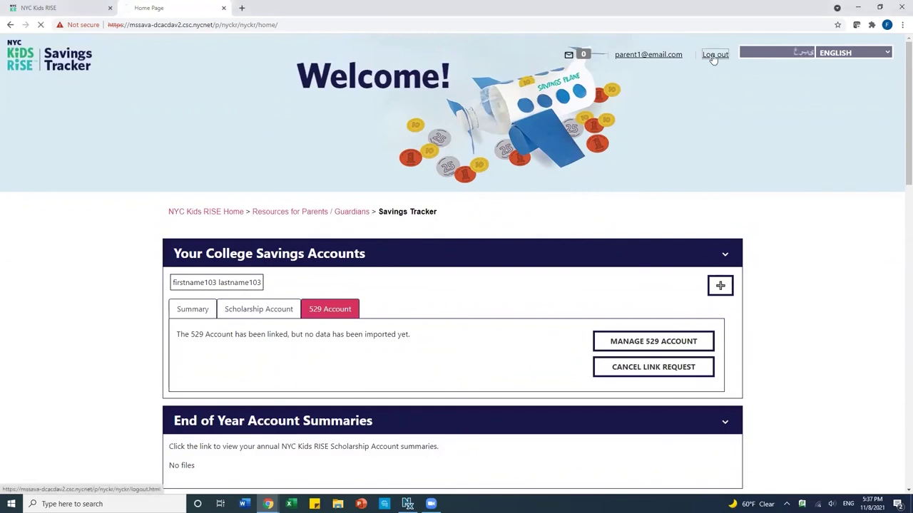